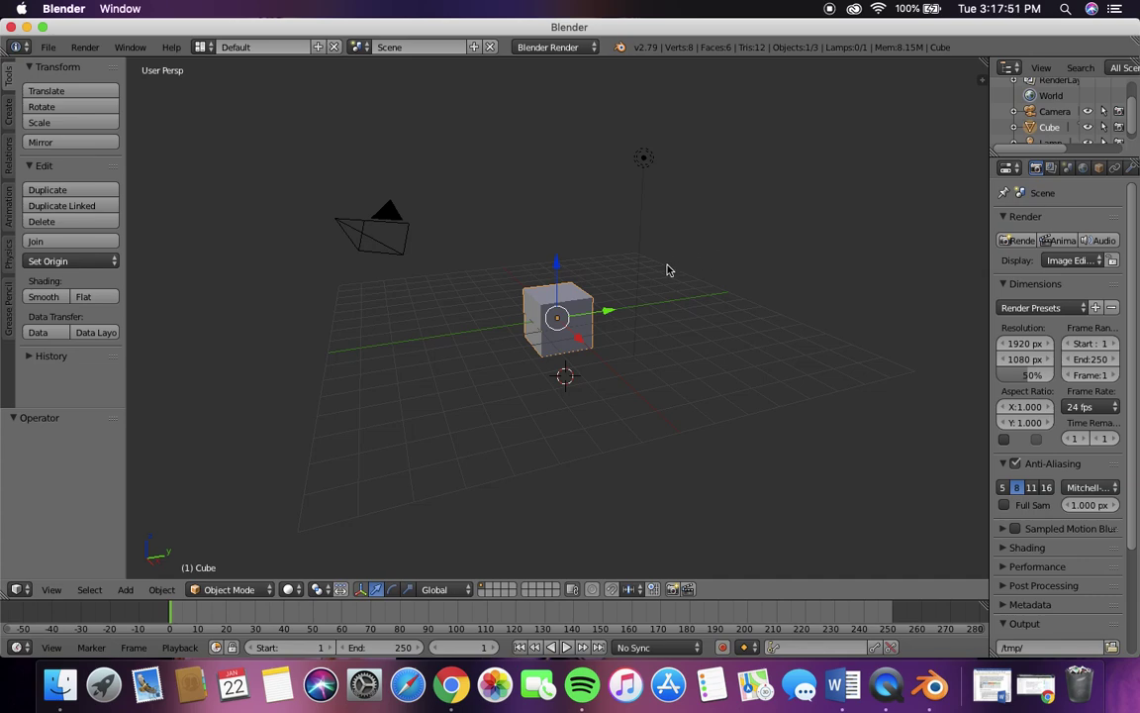
- Enable Emulate 3 Button Mouse in the Input preferences and close User Preferences
key("ctrl+alt+u")
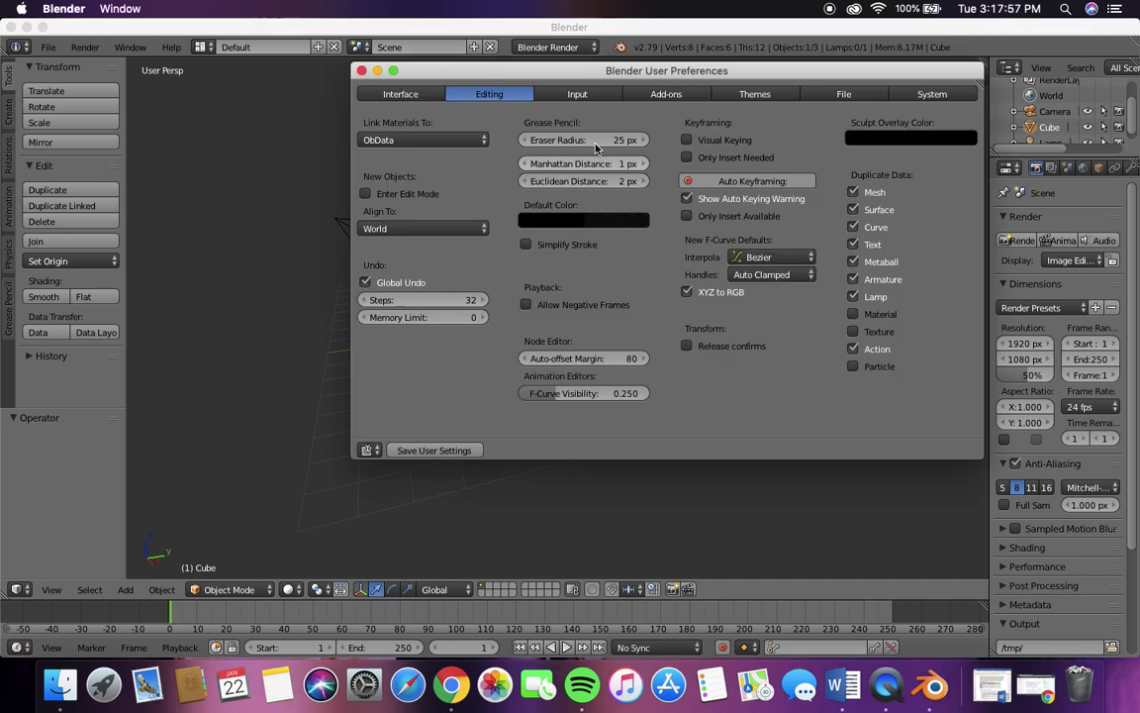
left_click(572, 95)
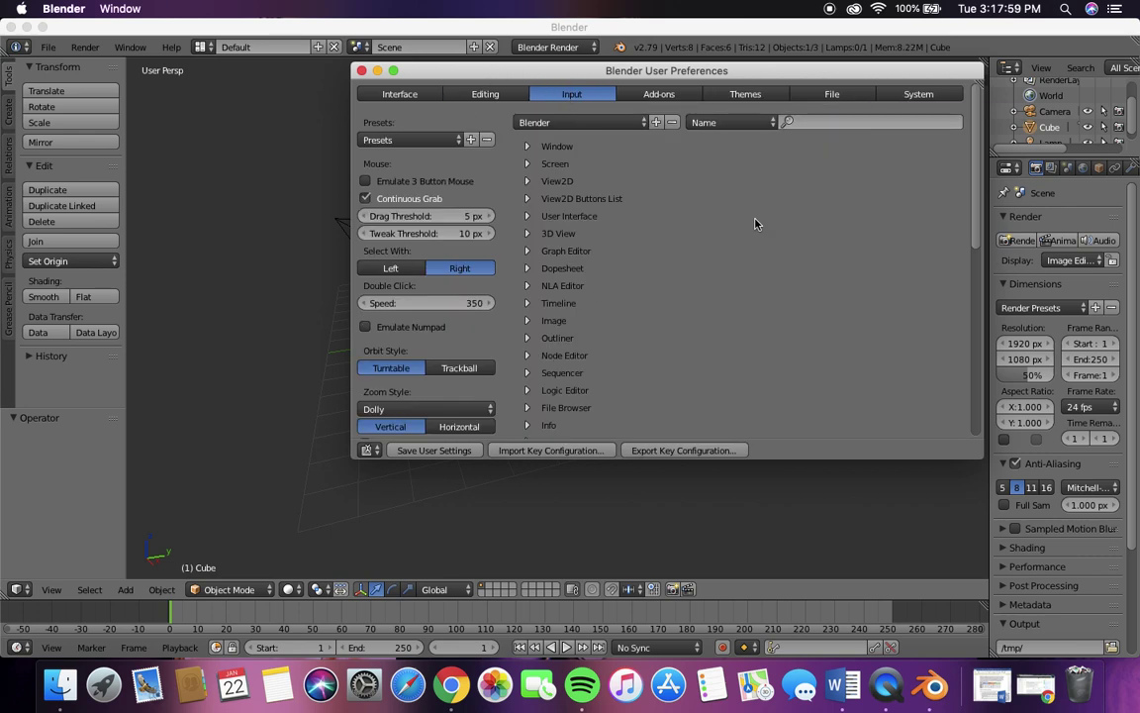
left_click(365, 182)
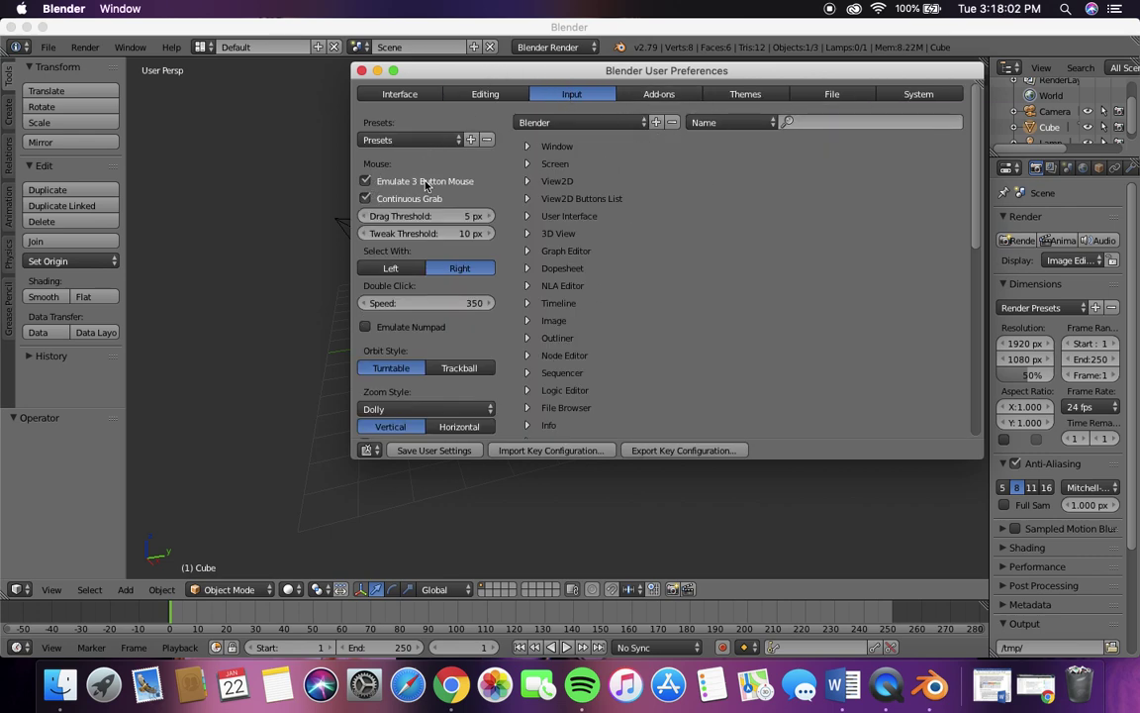
left_click(361, 70)
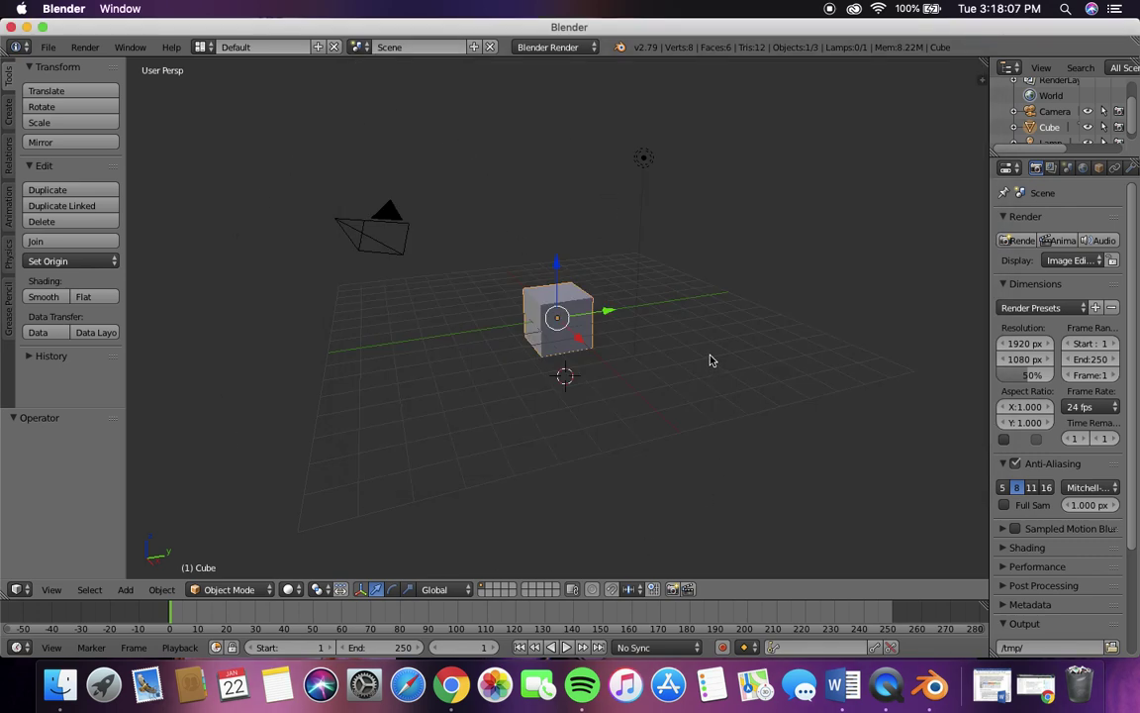
- Show and hide the Properties sidebar with N, then bring up the list of primitives to add
key("n")
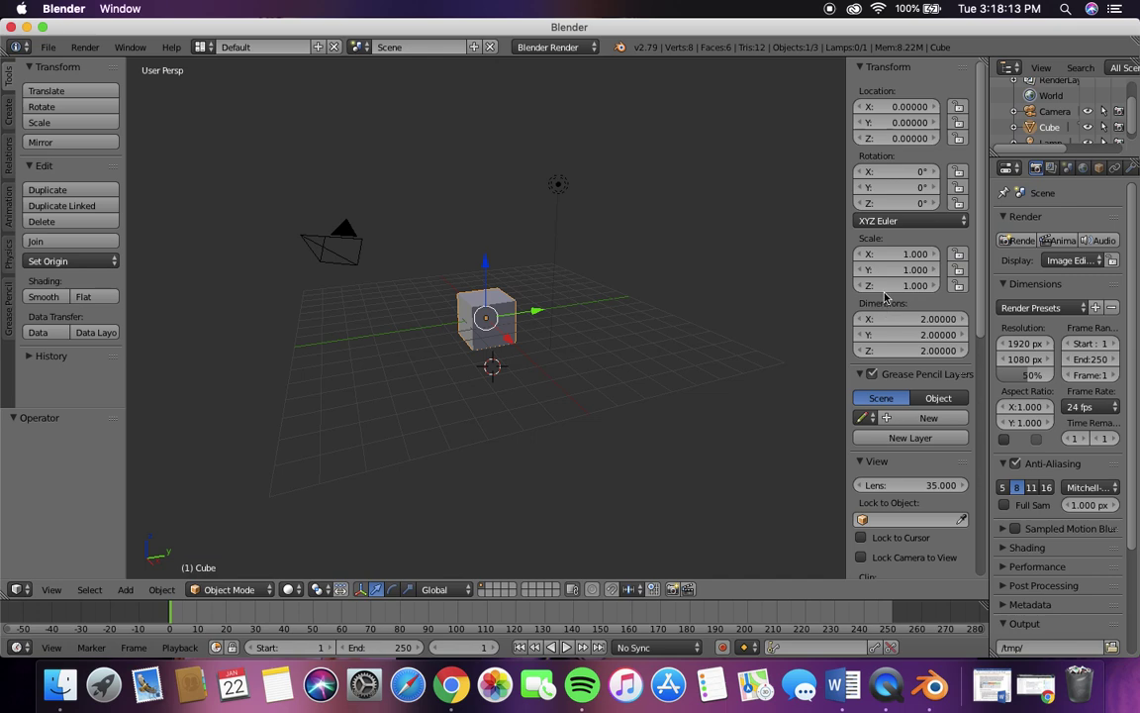
key("n")
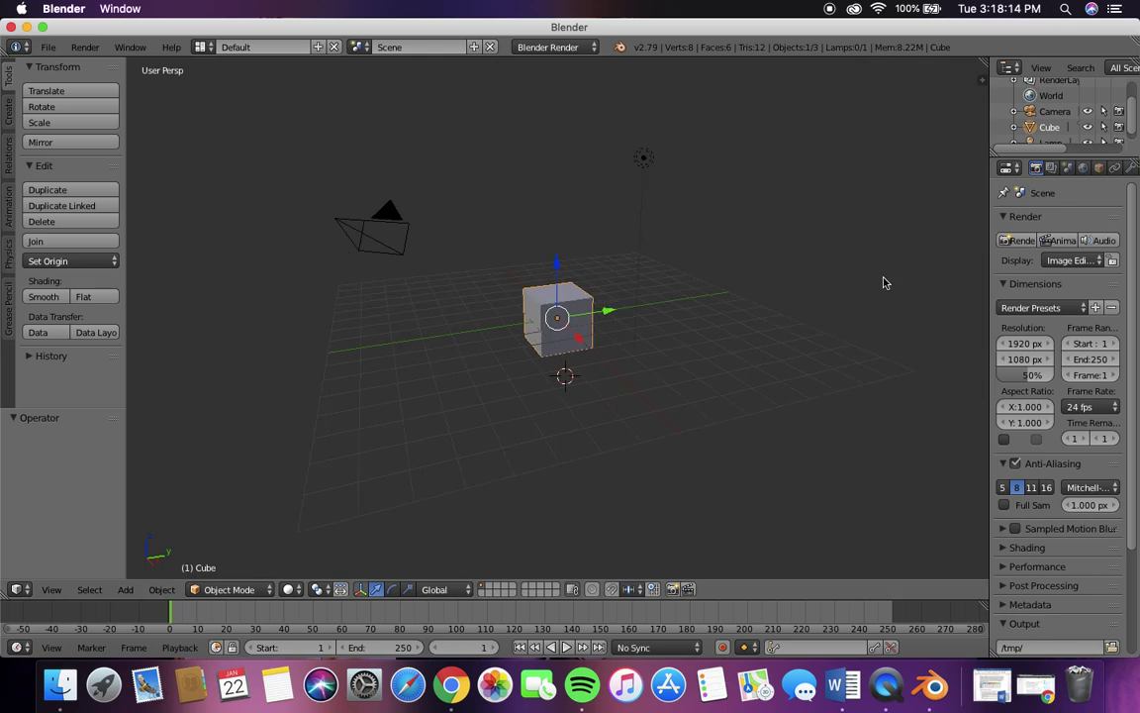
left_click(9, 115)
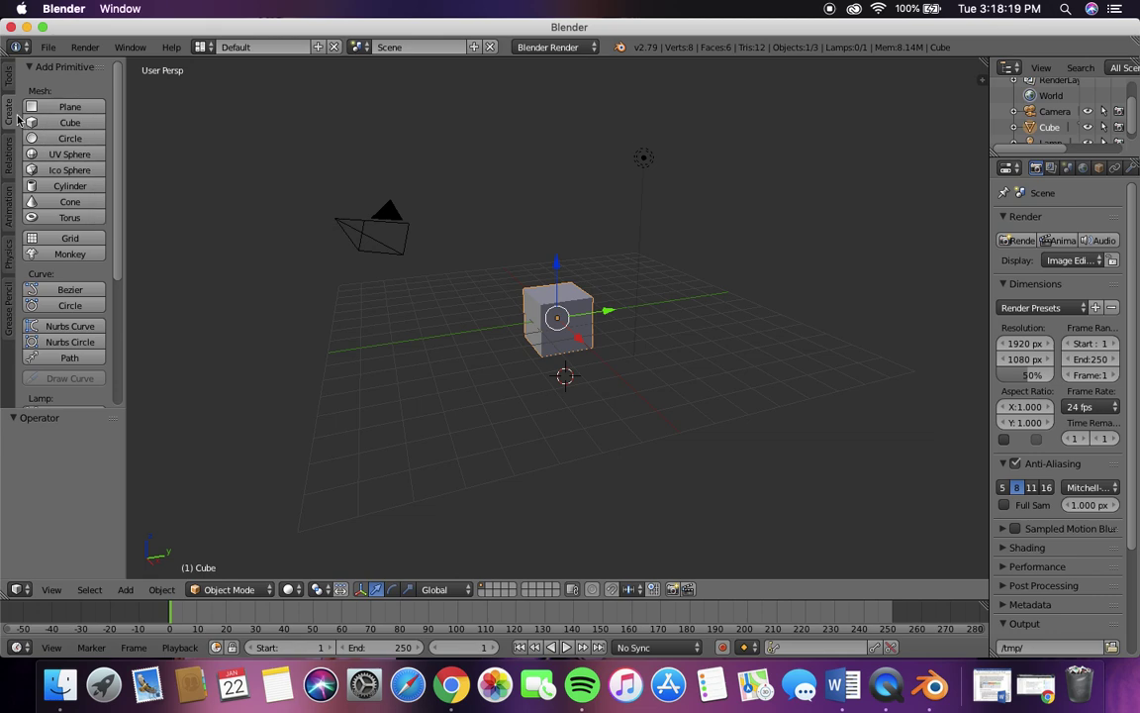
- Add a torus up-left and a monkey left of the cube, then split the 3D view in two
left_click(82, 220)
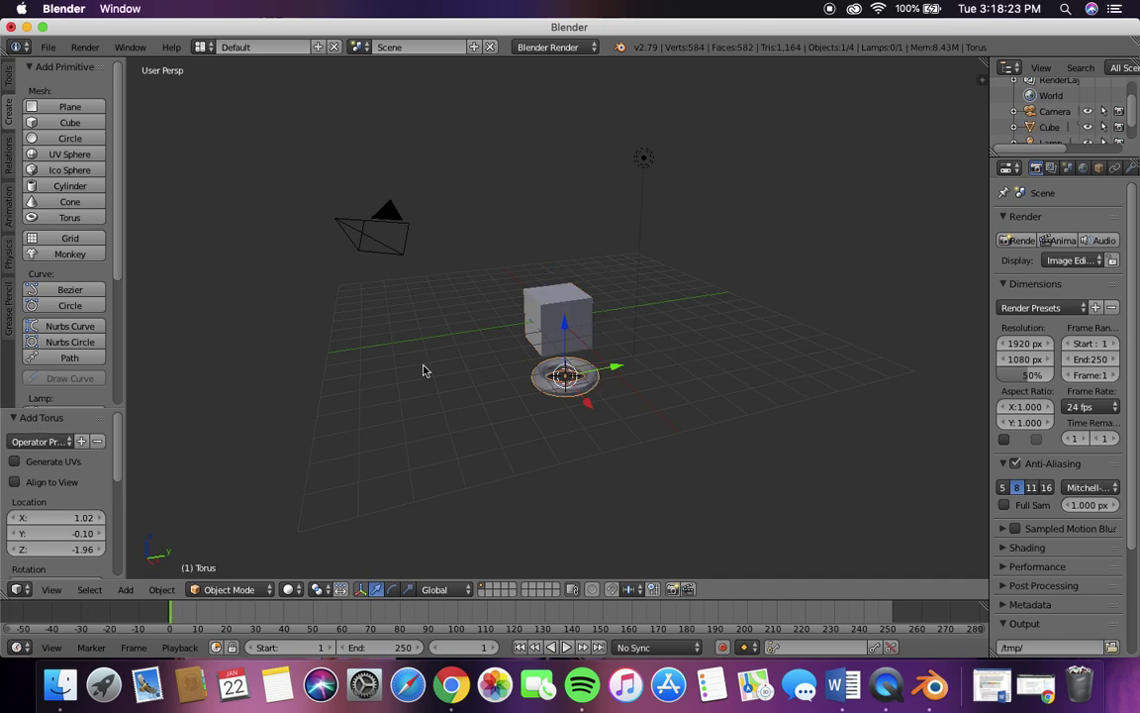
left_click_drag(560, 386, 457, 287)
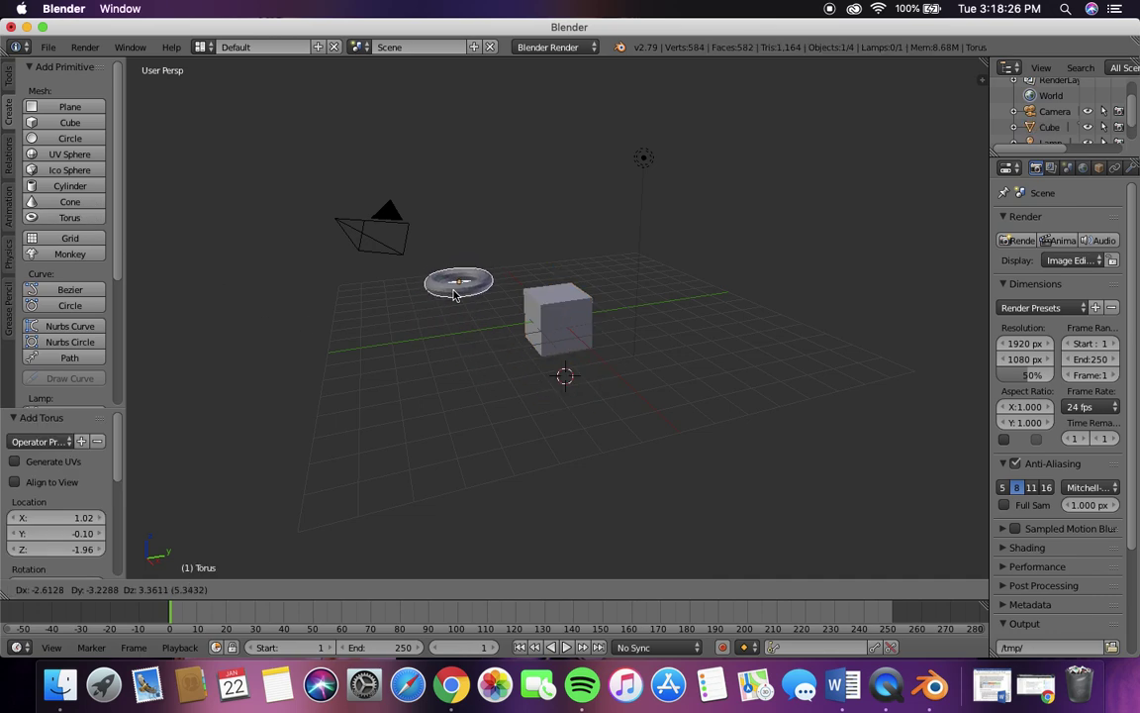
left_click(77, 254)
left_click_drag(562, 377, 414, 346)
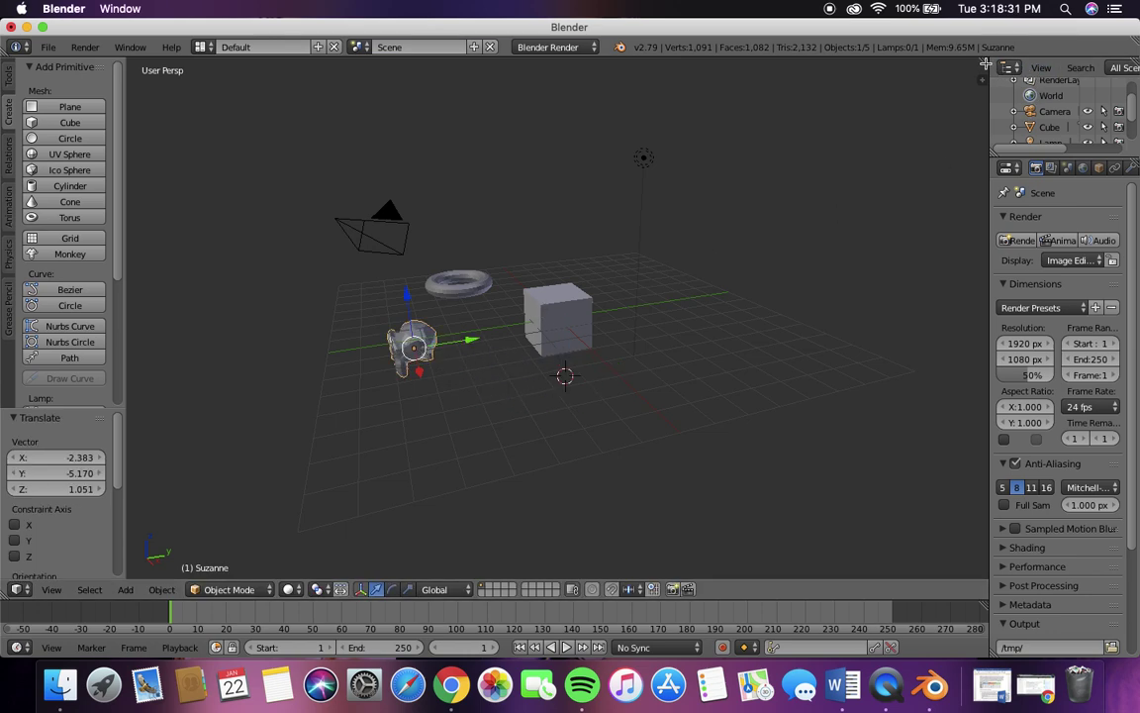
left_click_drag(986, 63, 446, 126)
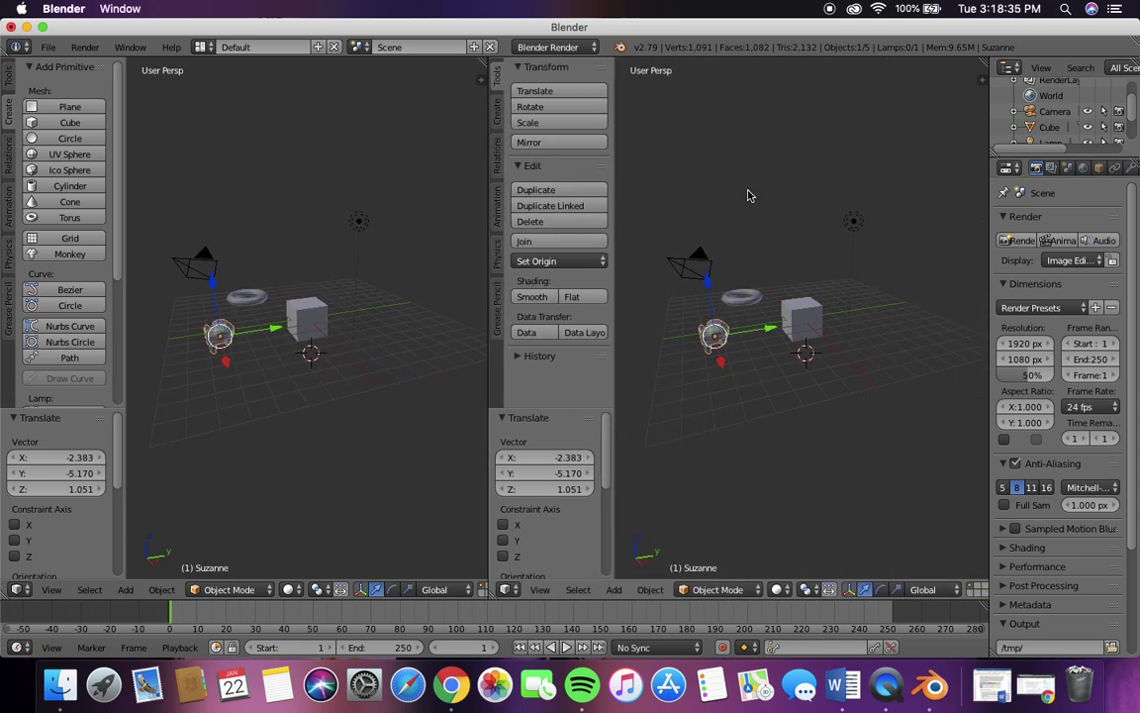
- Rejoin the split viewport into one view and place the 3D cursor above and behind the cube
left_click(789, 159)
middle_click_drag(789, 264, 848, 507)
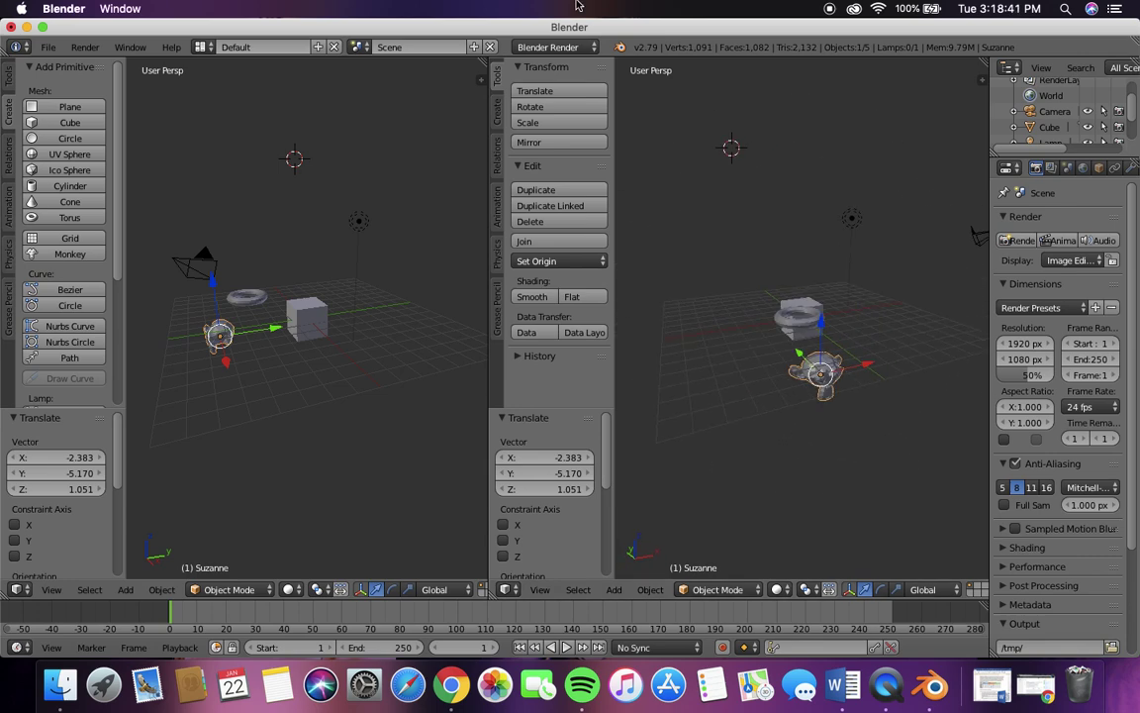
left_click_drag(483, 60, 962, 92)
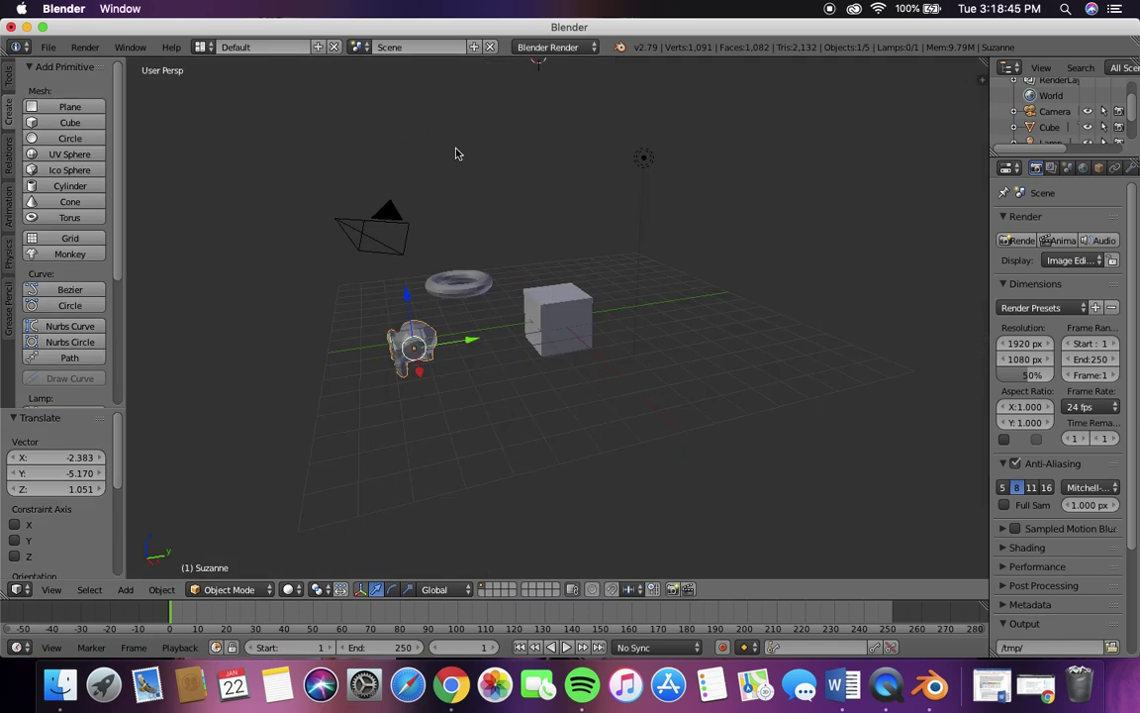
left_click(546, 238)
- Scale the monkey along X only to 1.732 and show its transform values in the sidebar
key("s")
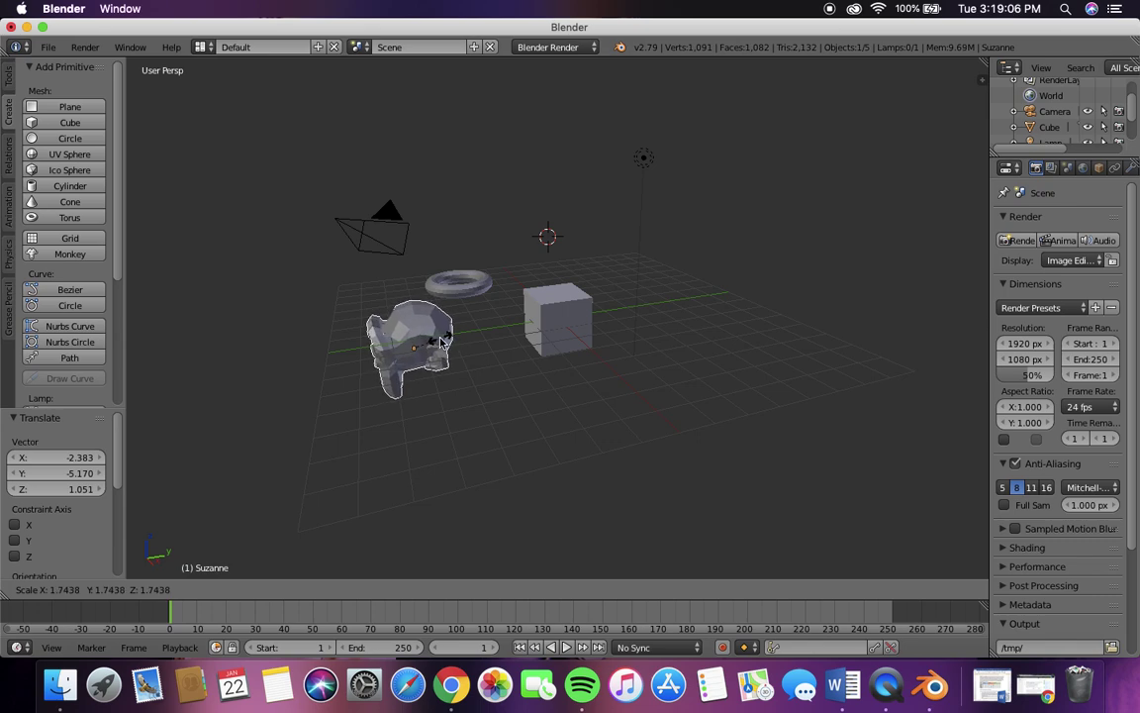
key("x")
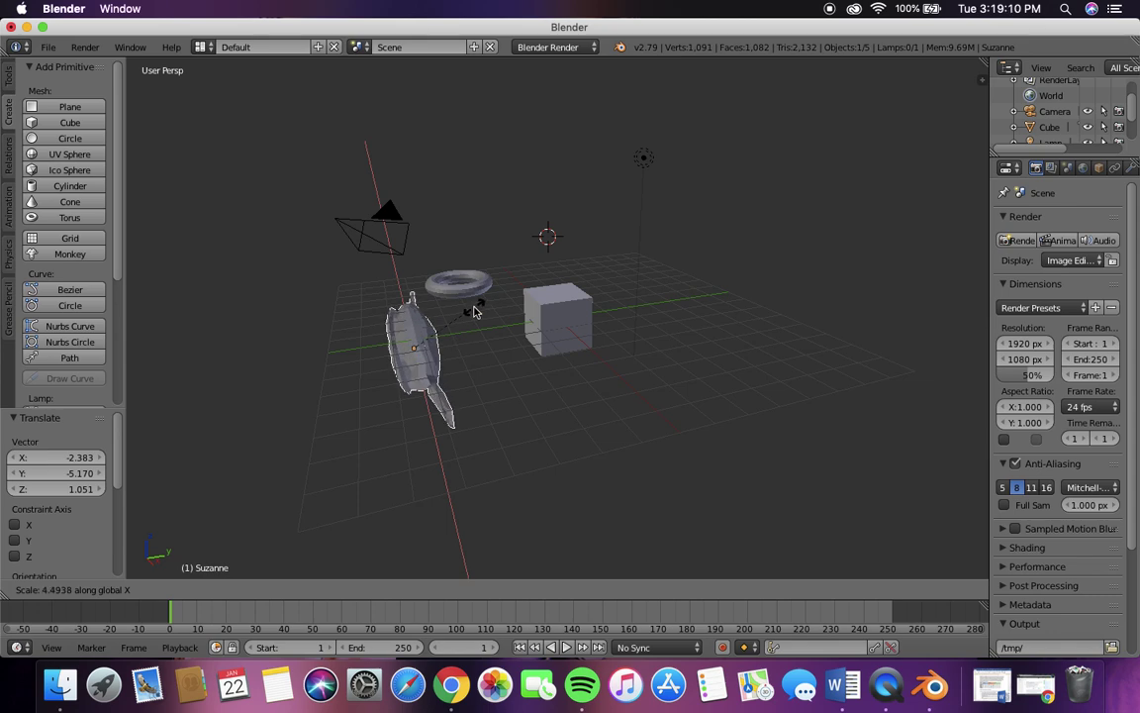
left_click(443, 350)
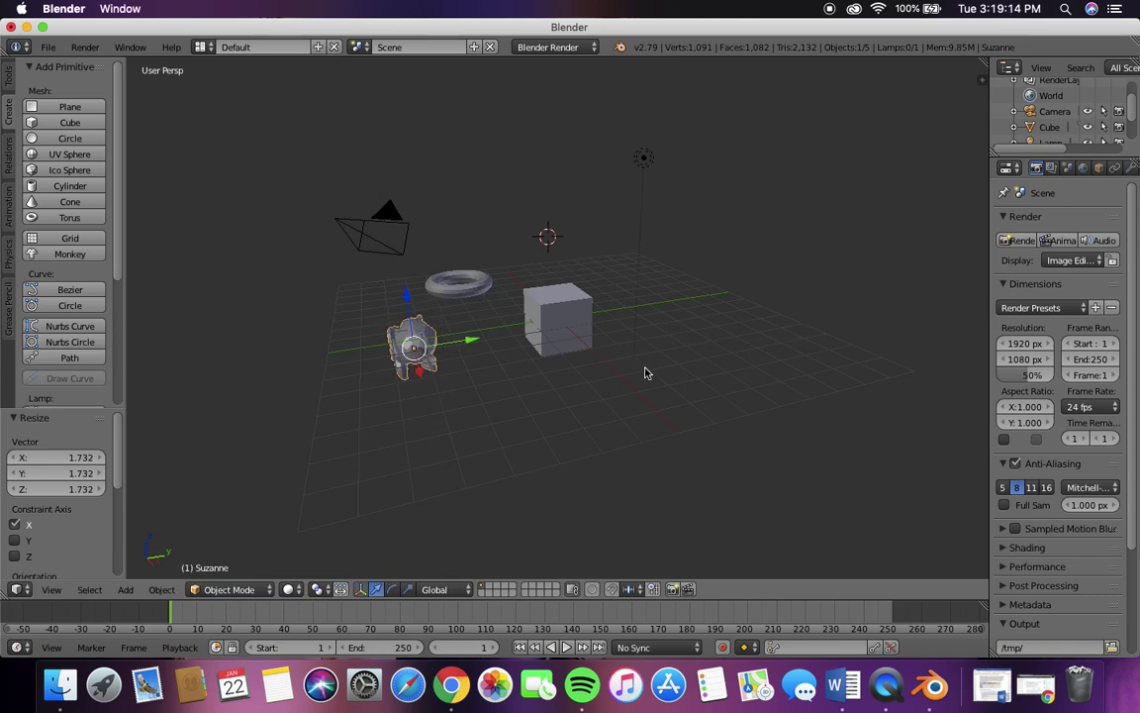
key("n")
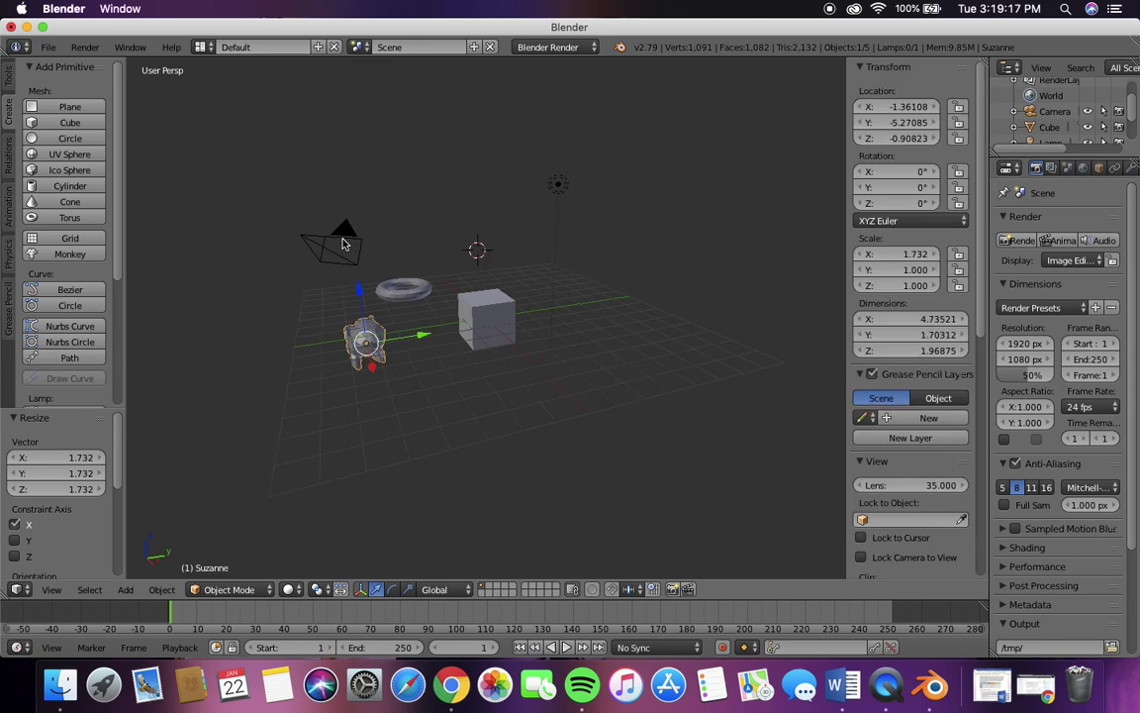
- Select the camera and restore the full Blender window with its transform values visible
right_click(316, 246)
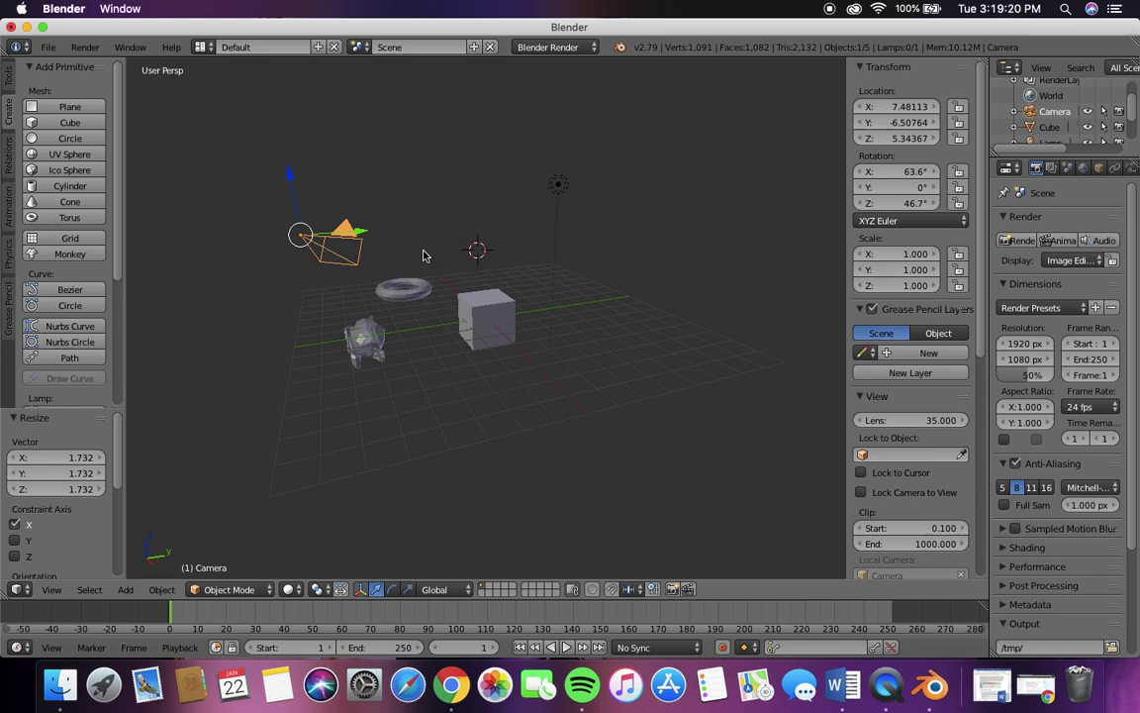
key("F3")
key("F3")
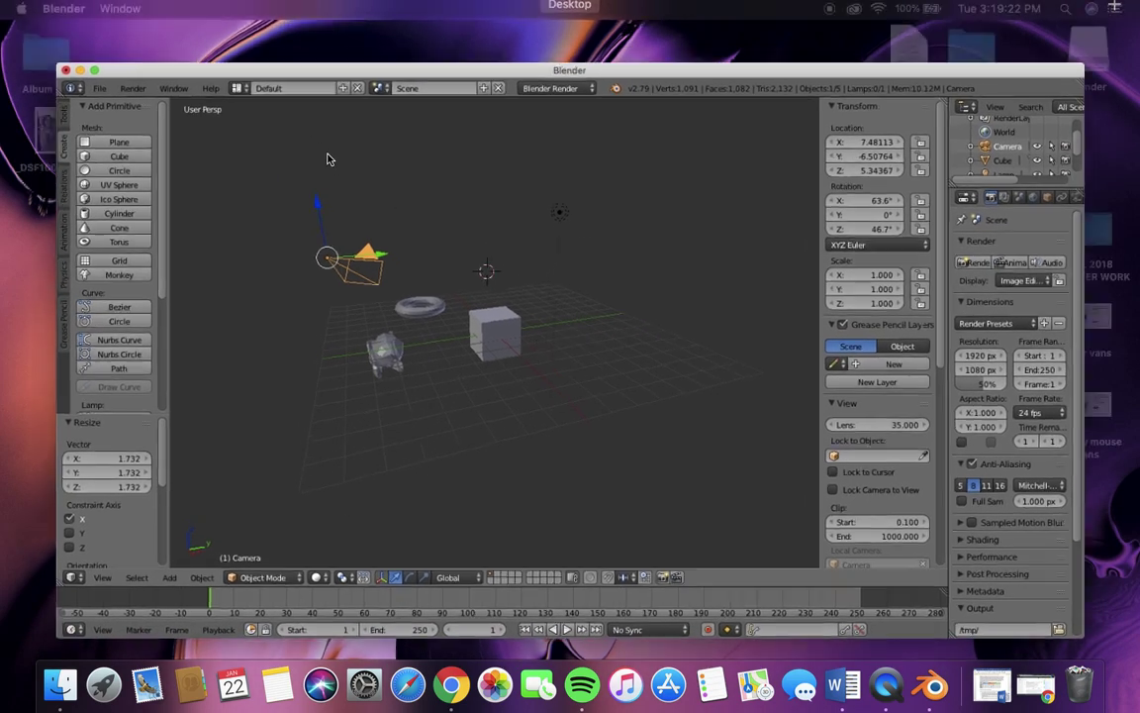
key("F2")
key("F4")
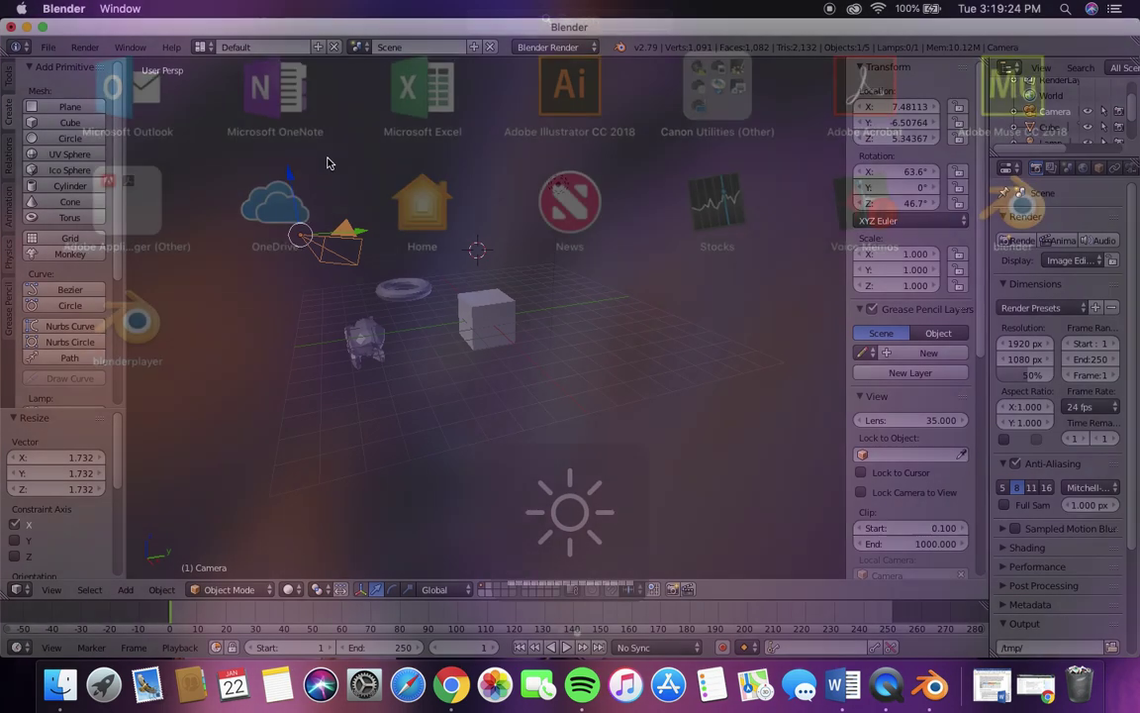
key("F4")
key("F3")
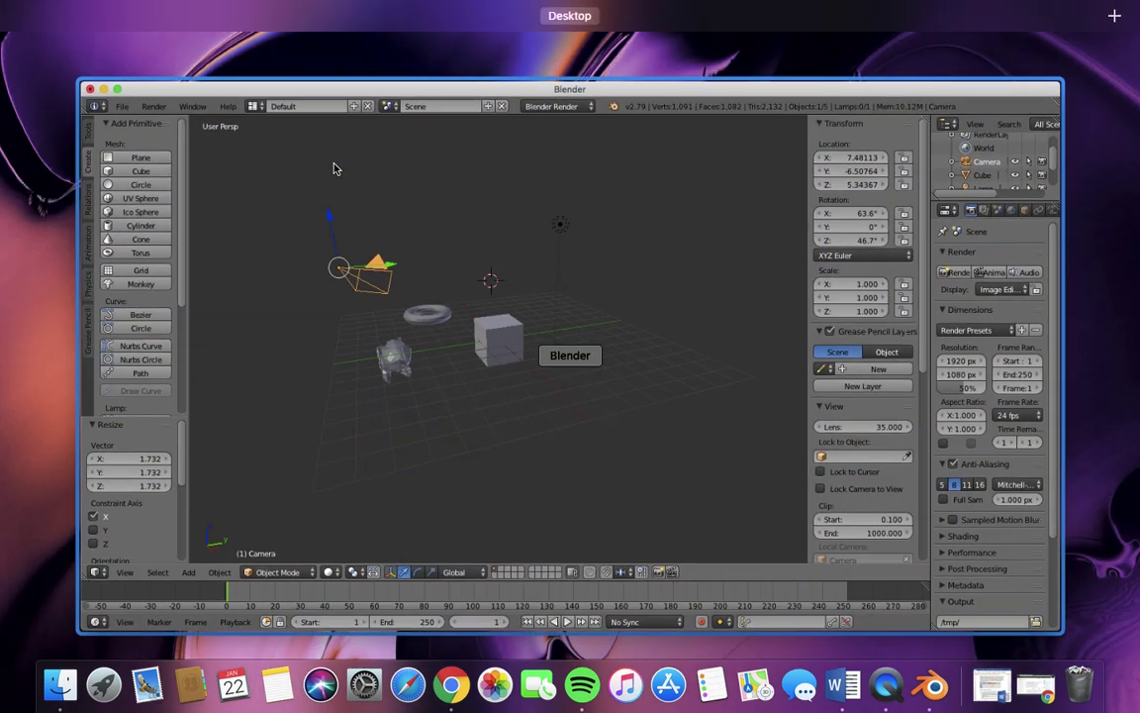
key("F3")
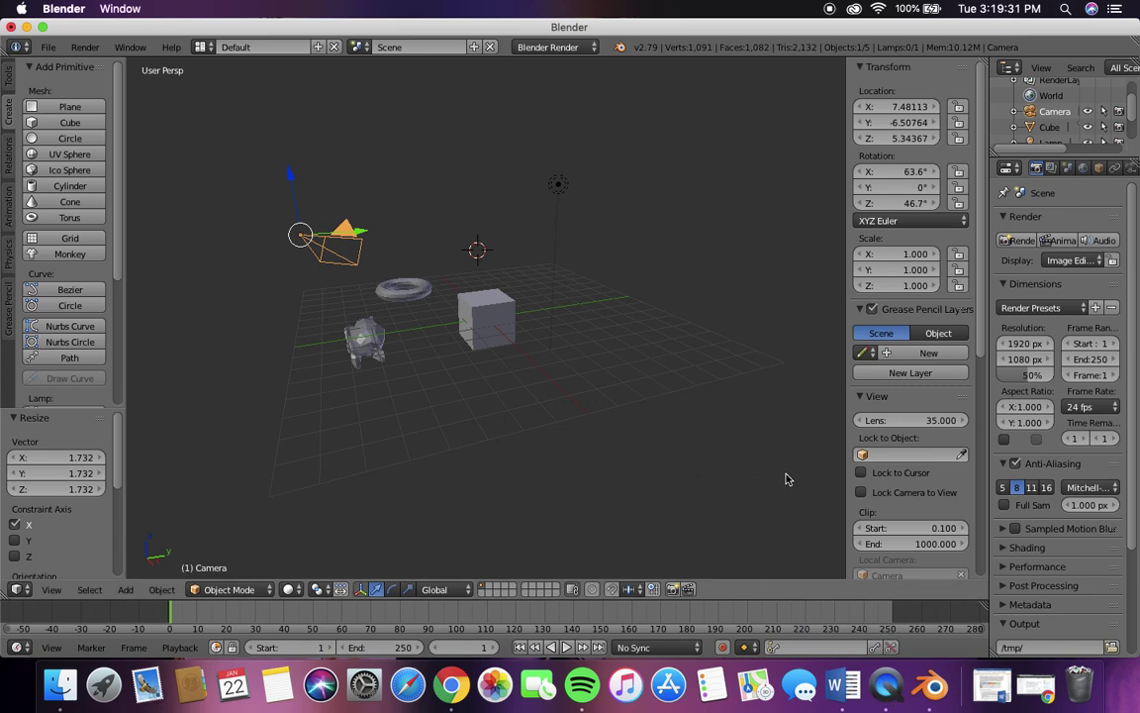
left_click(888, 697)
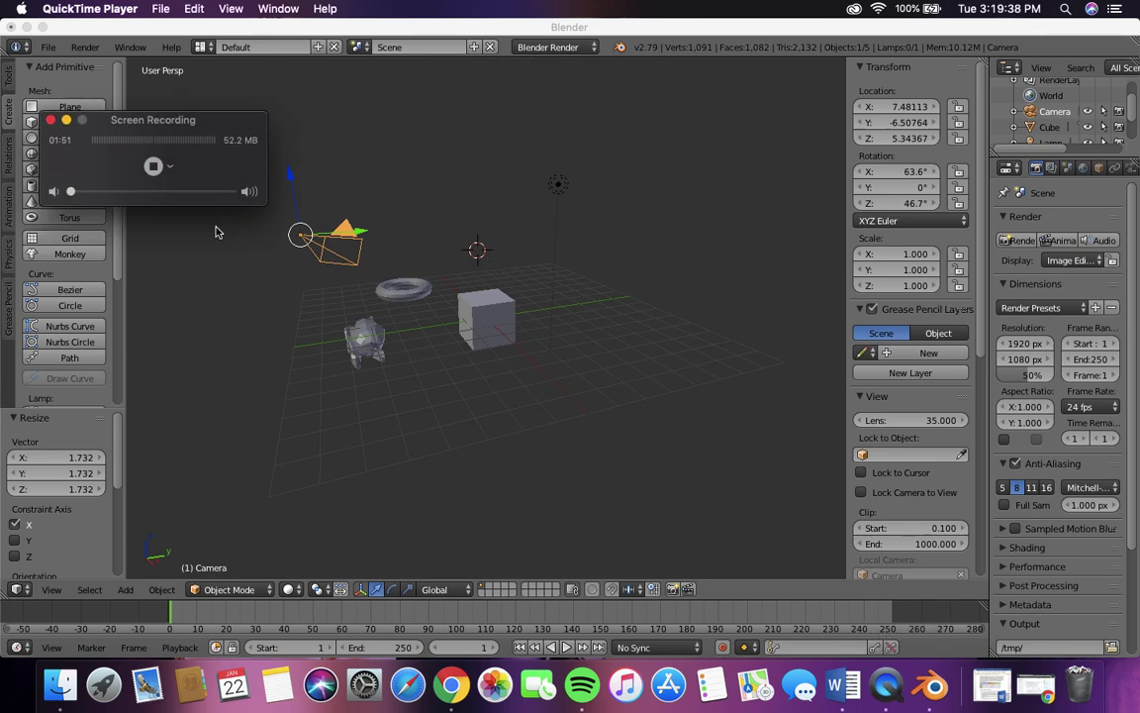
left_click(153, 165)
- Set the camera's location to 11, -6, 5 in the Transform panel
left_click(691, 205)
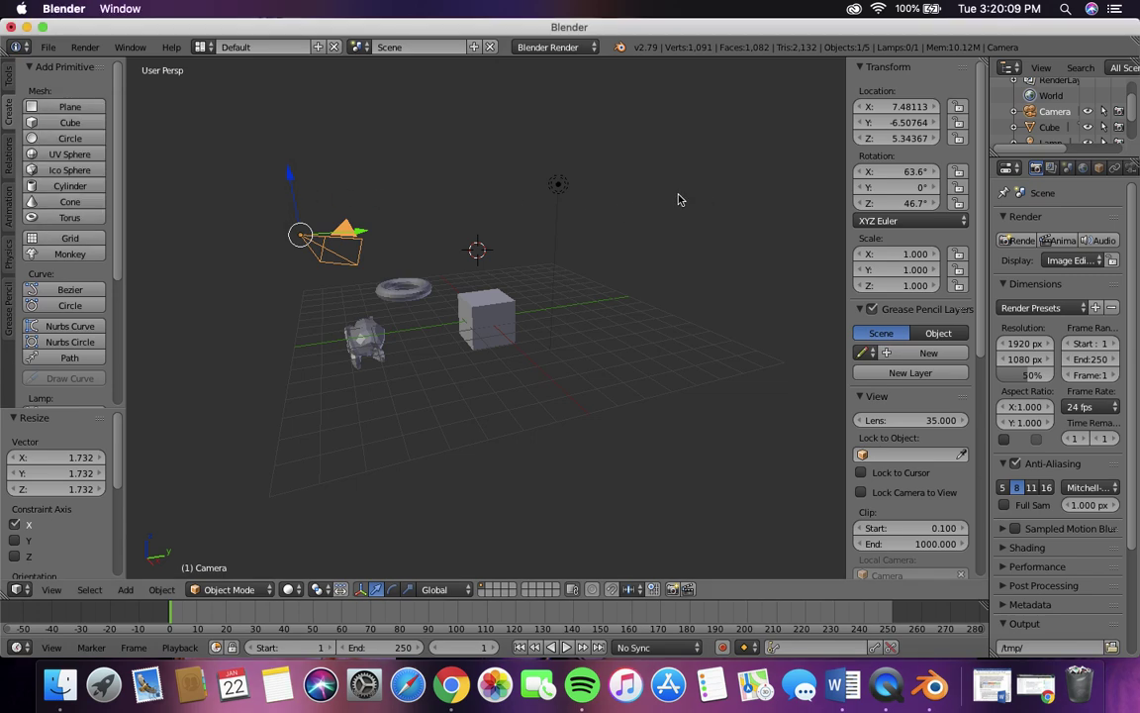
left_click(888, 107)
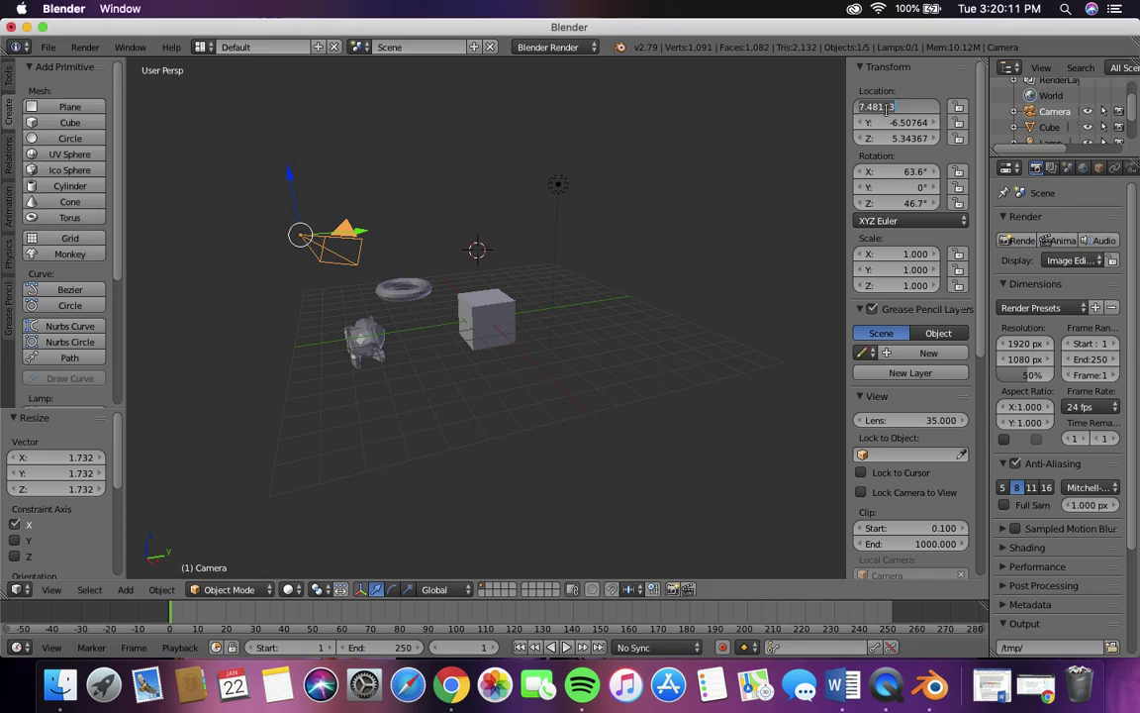
type("11")
key("Tab")
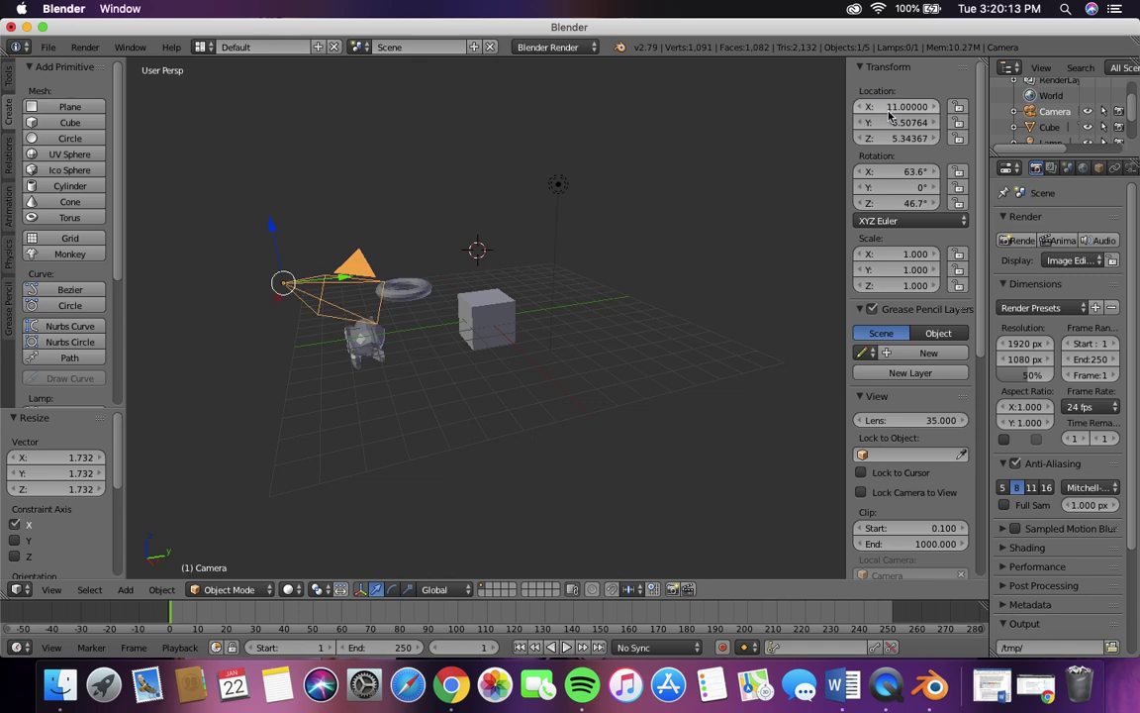
key("BackSpace")
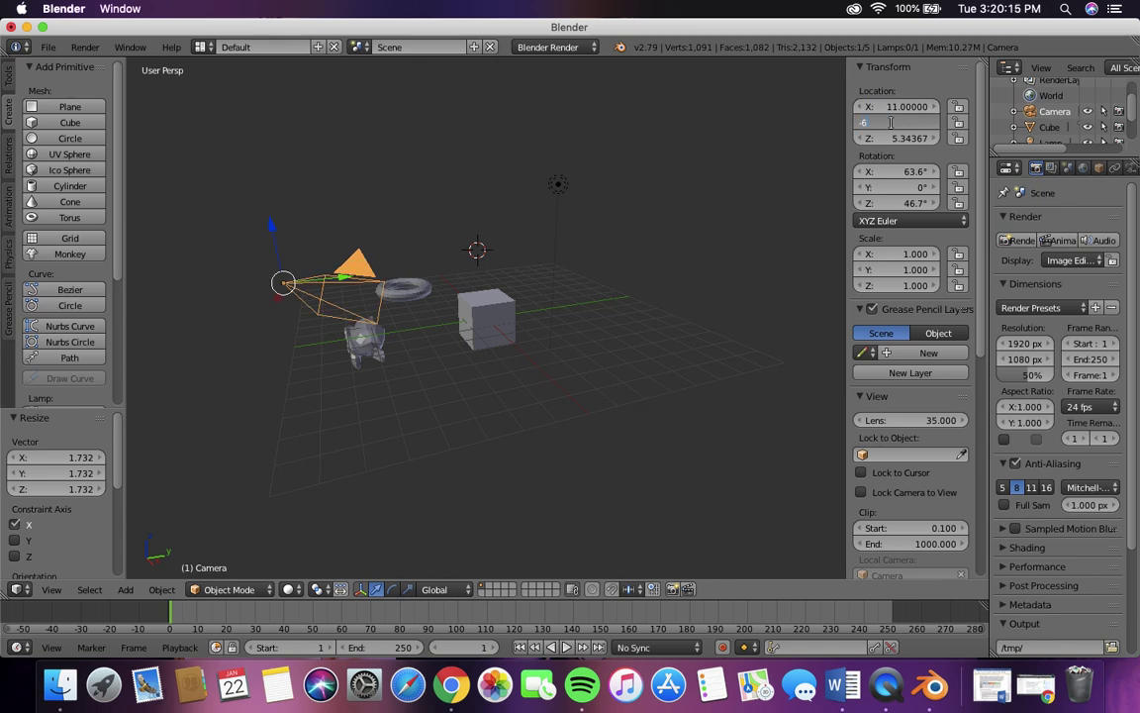
type("-6")
key("Tab")
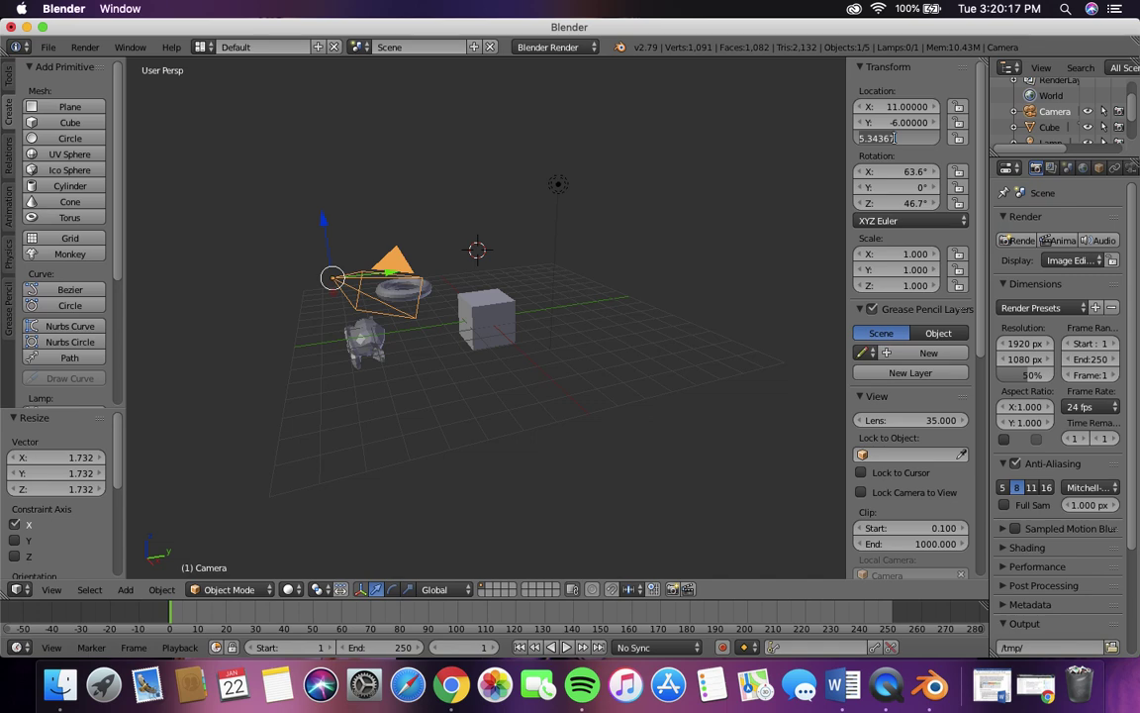
key("BackSpace")
type("5")
key("Return")
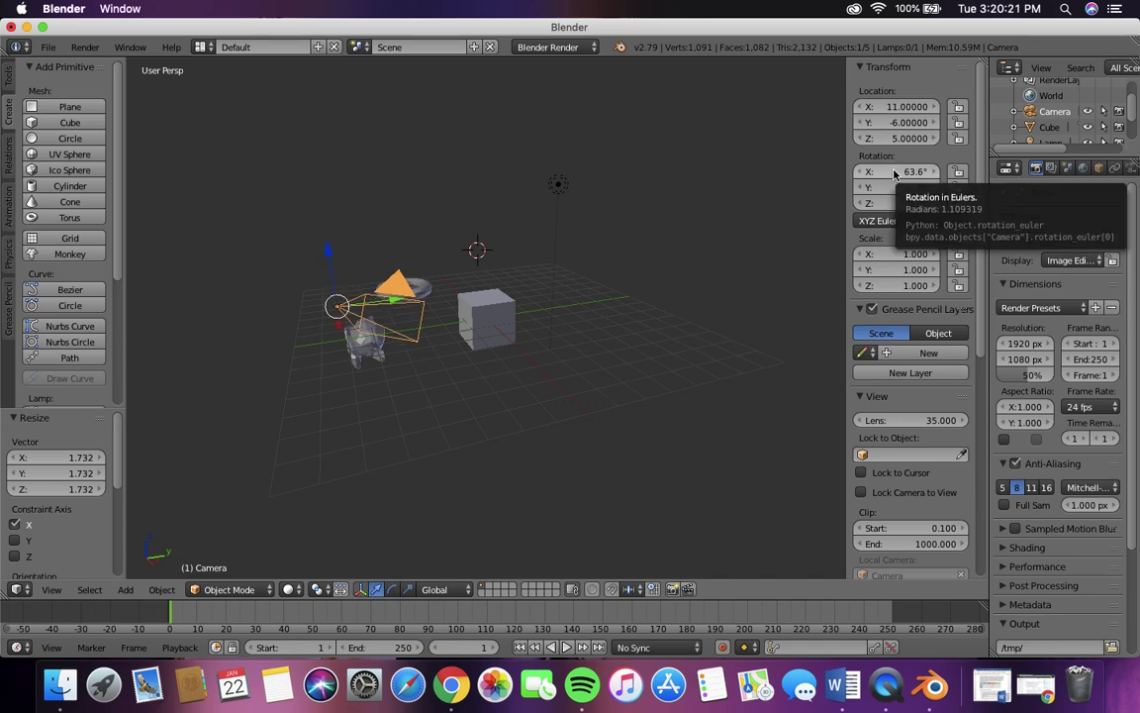
- Rotate the camera to 60° on X and 47° on Z
left_click(893, 172)
type("60")
key("Return")
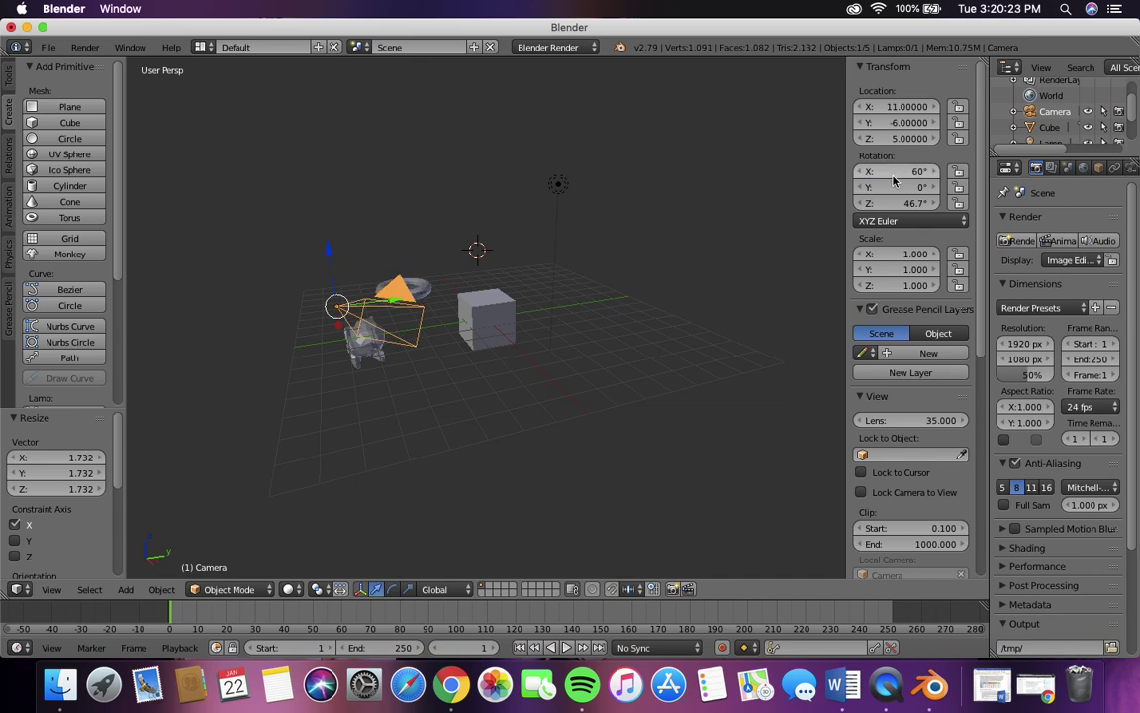
left_click(899, 203)
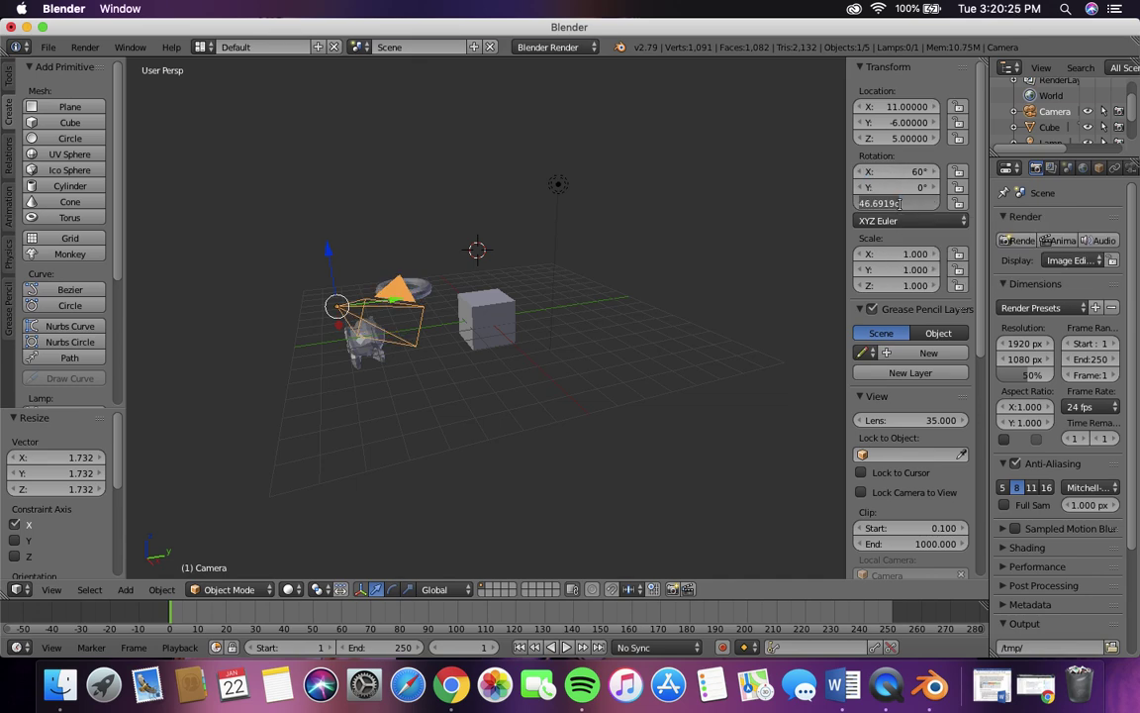
type("47")
key("Return")
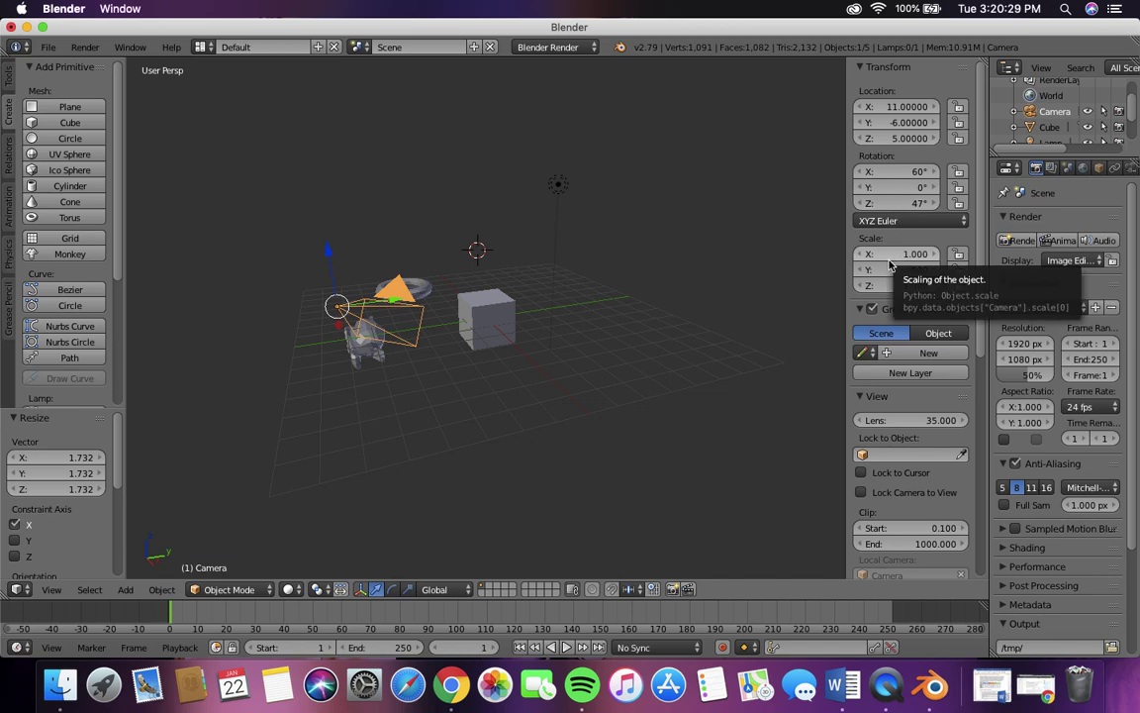
middle_click_drag(445, 356, 499, 349)
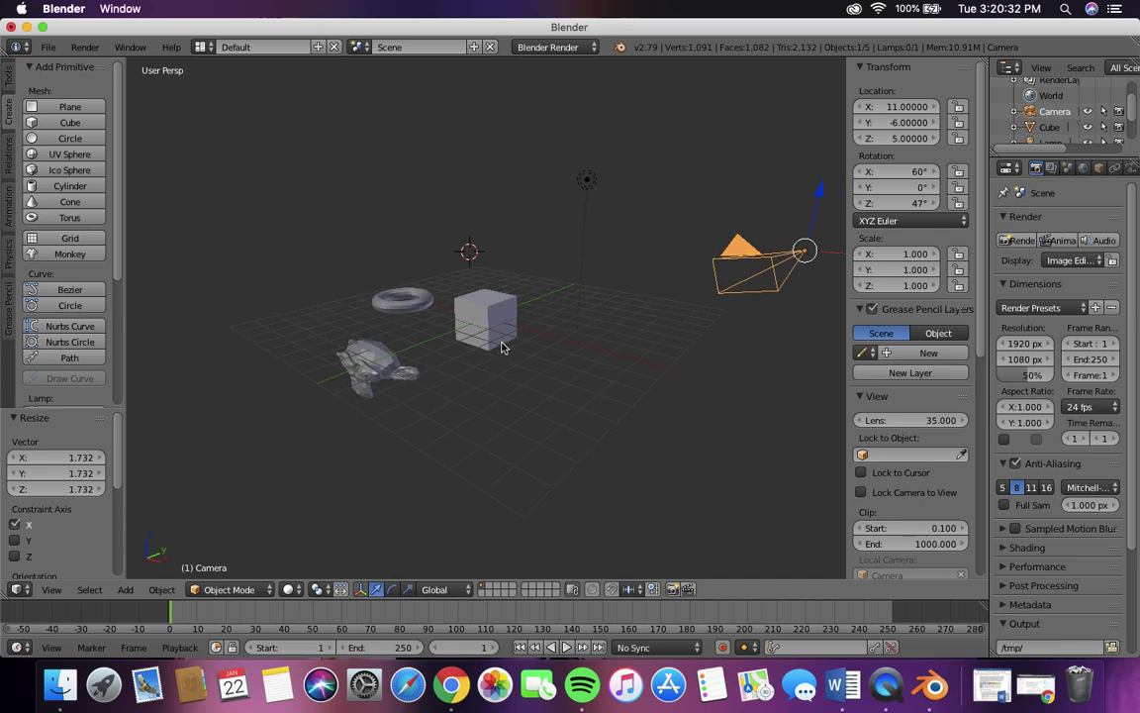
- Select the lamp and move it to location 4, 1, 6
right_click(586, 180)
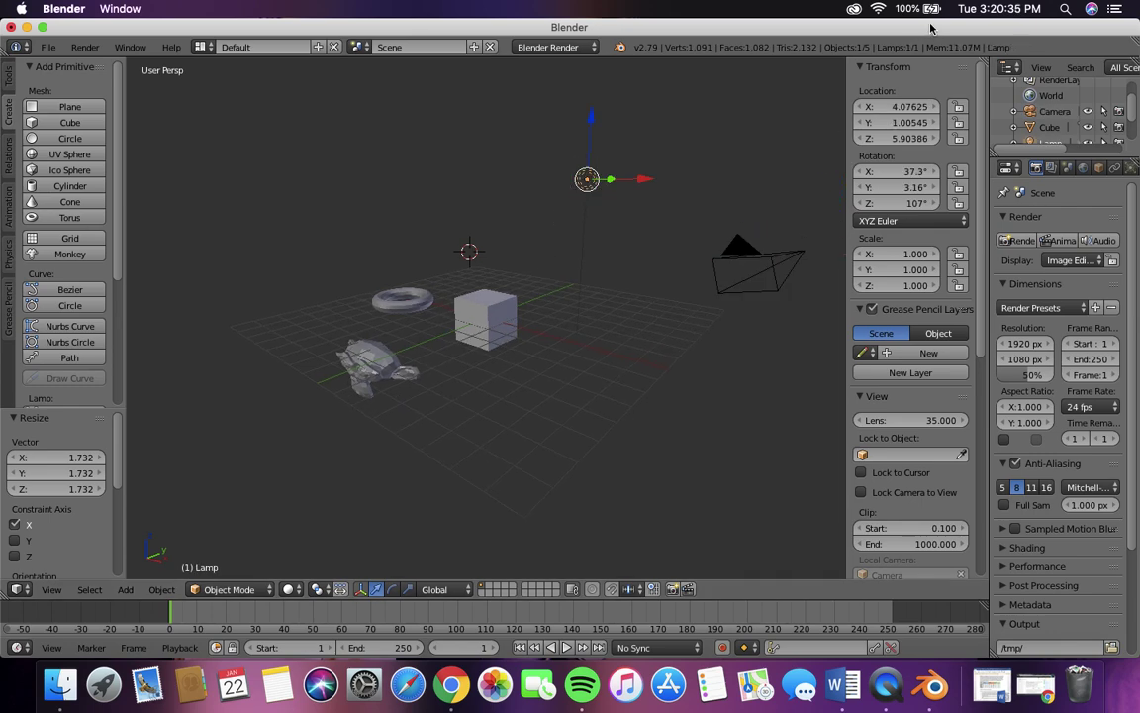
left_click(883, 108)
type("4")
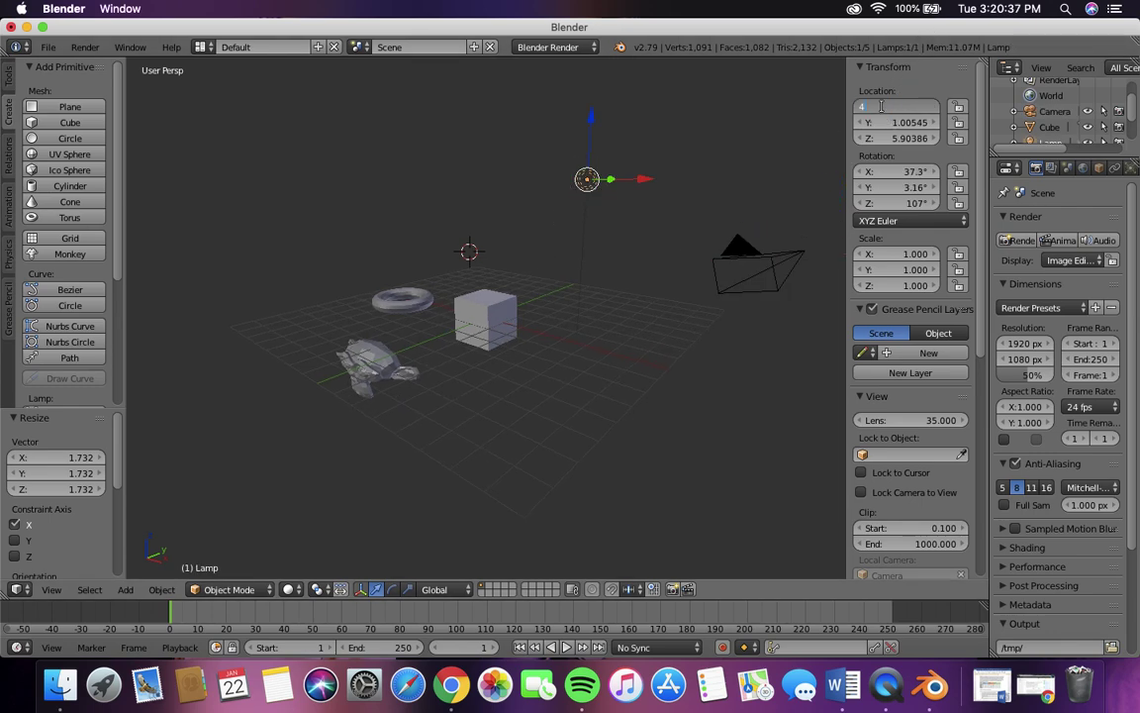
key("Return")
left_click(883, 122)
type("1")
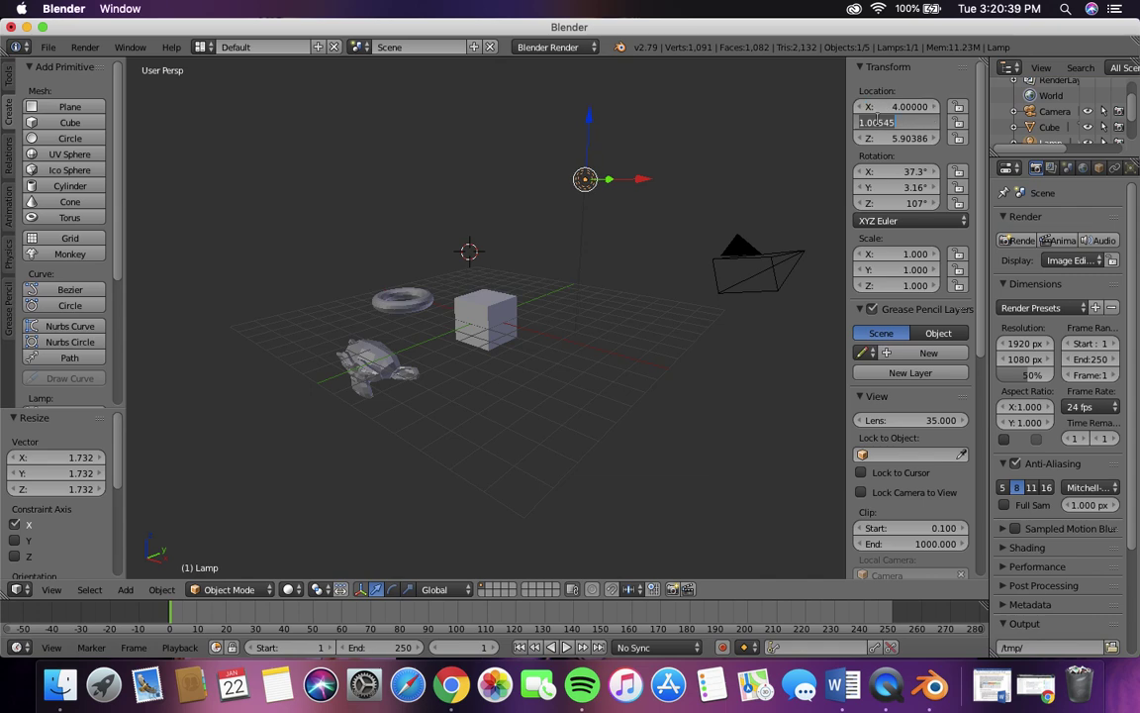
key("Return")
left_click(880, 137)
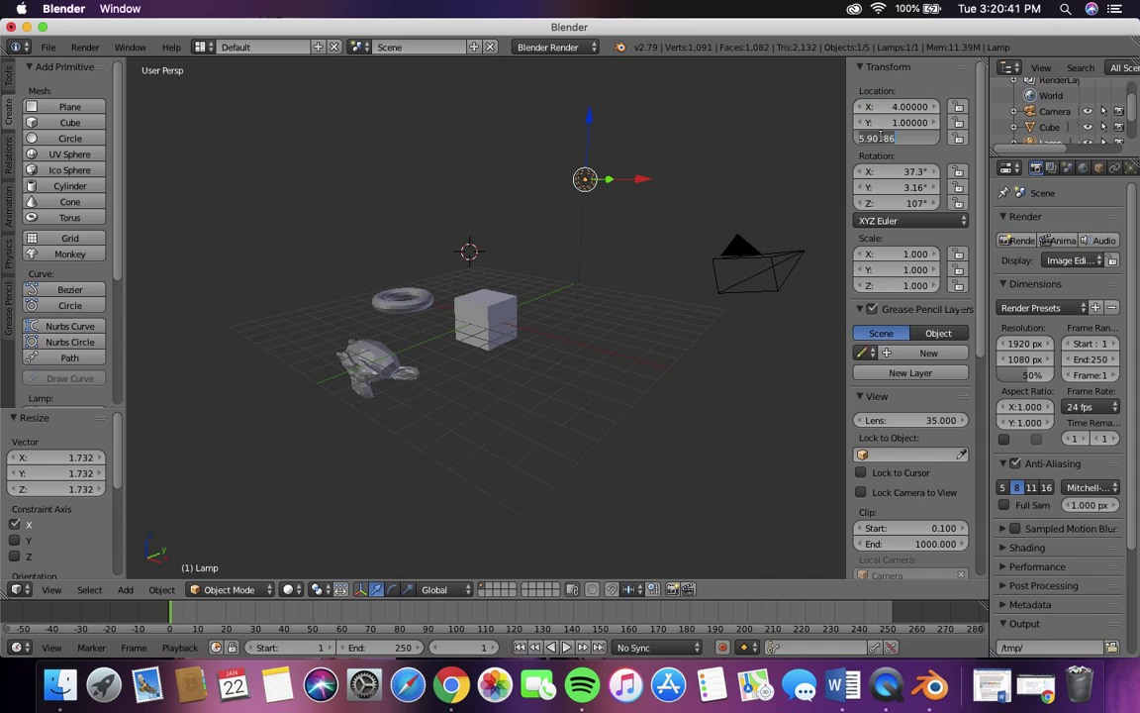
type("6")
key("Return")
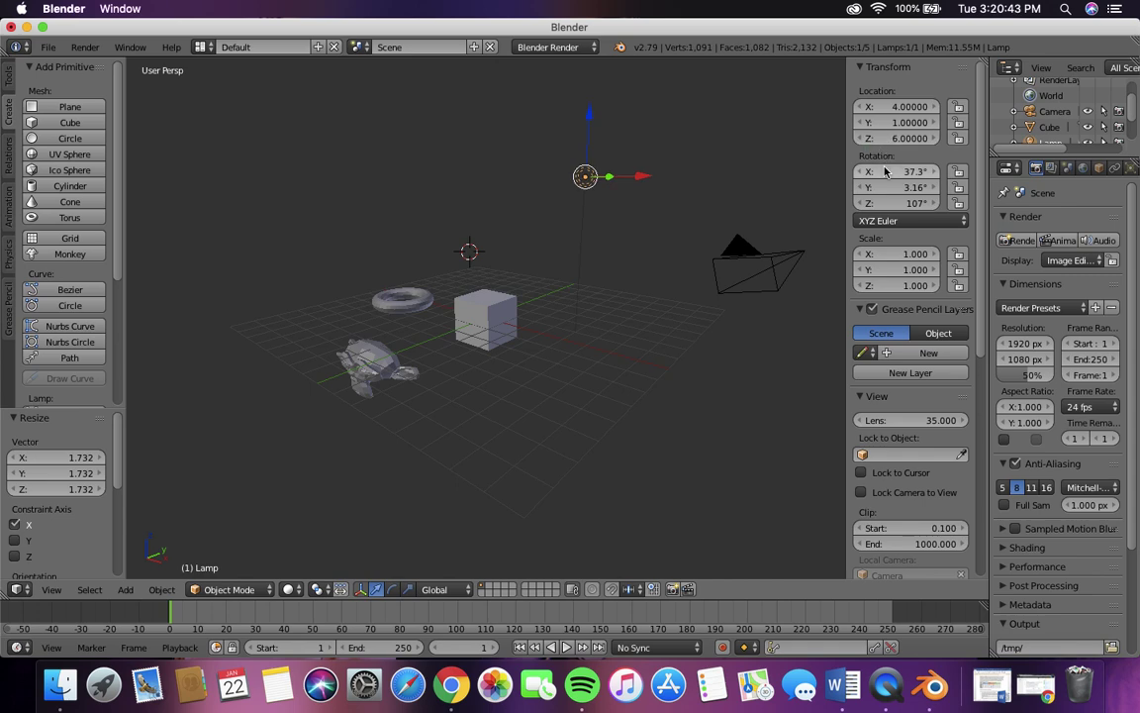
- Rotate the lamp to 40°, 0°, 100°
left_click(882, 172)
type("40")
key("Return")
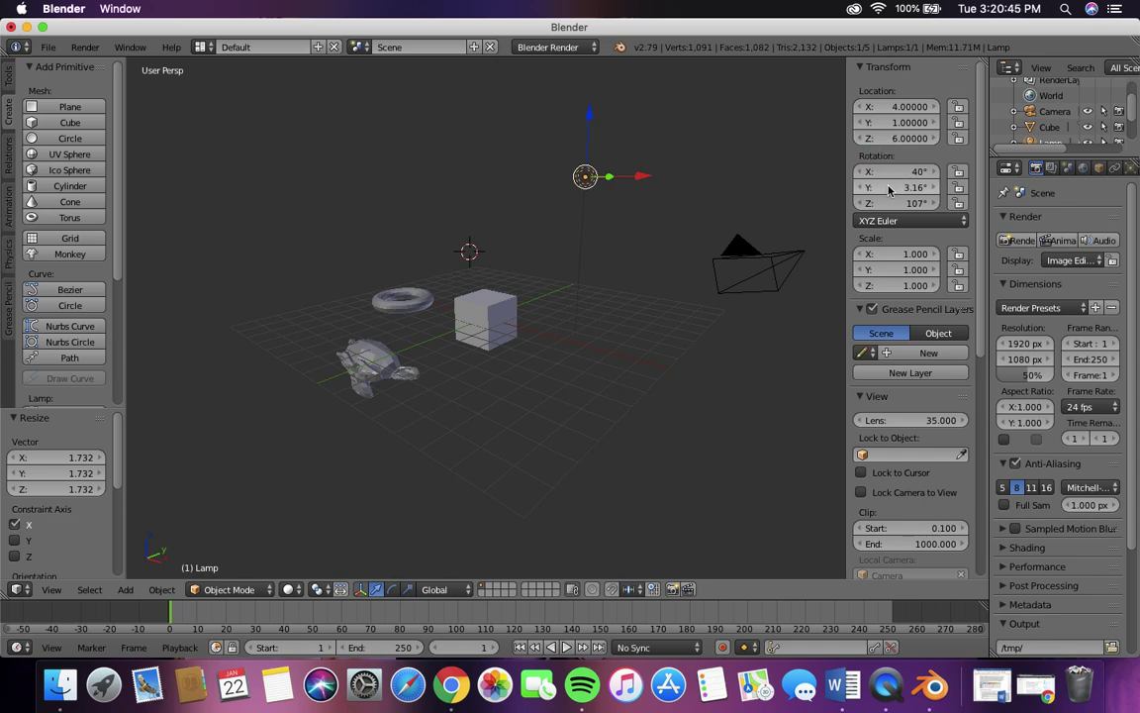
left_click(887, 187)
type("0")
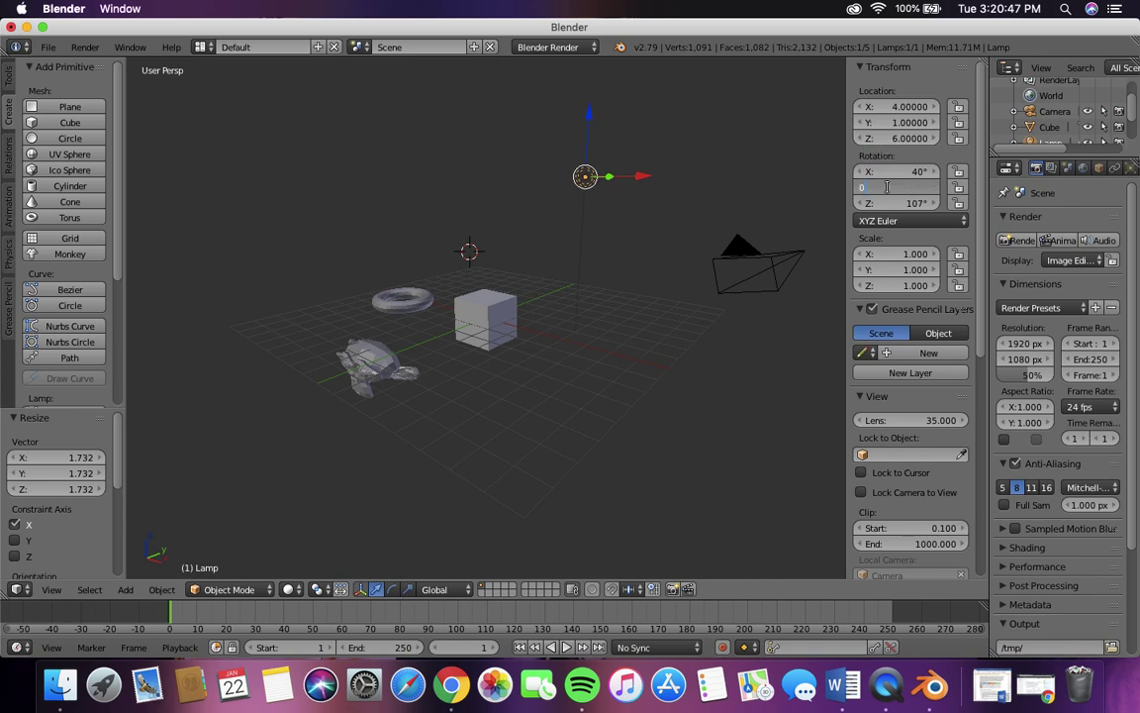
key("Return")
left_click(887, 202)
type("1")
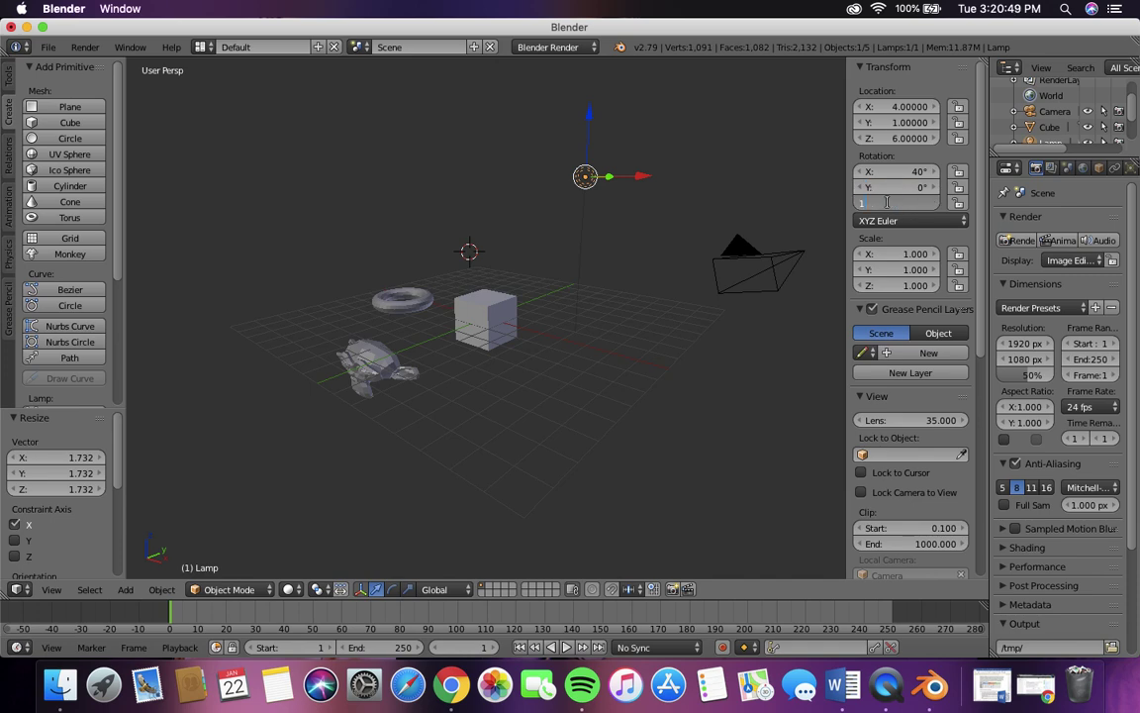
type("00")
key("Return")
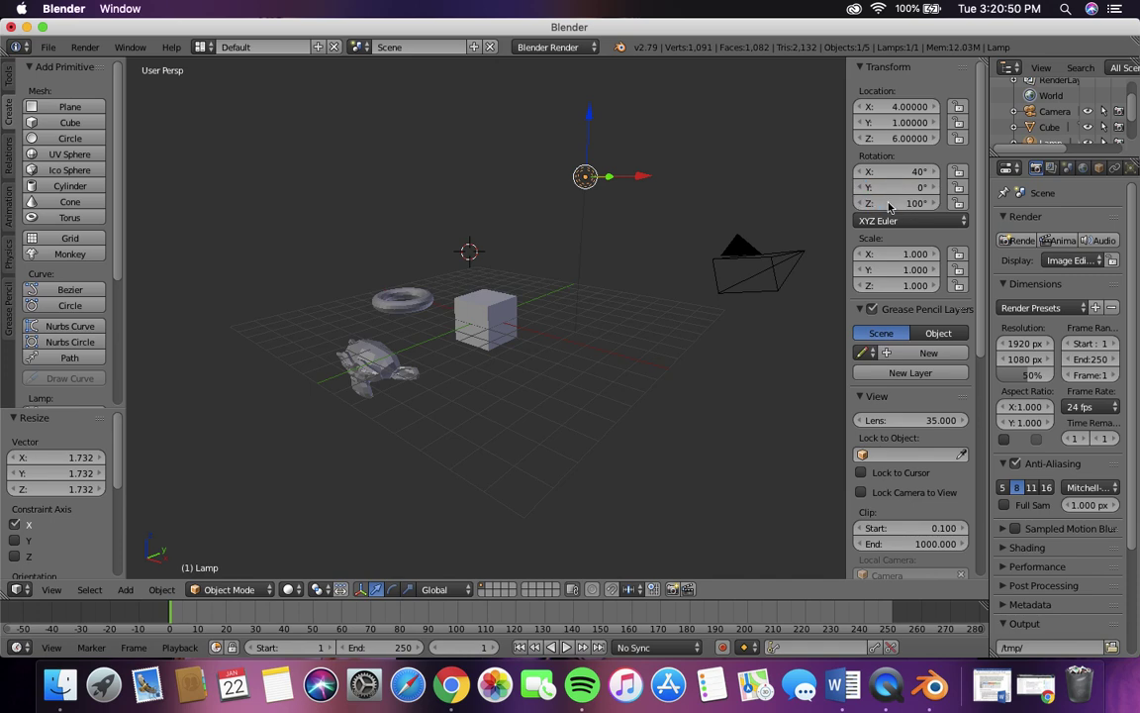
right_click(495, 324)
- Move the cube to location 3, -10, 6
left_click(875, 107)
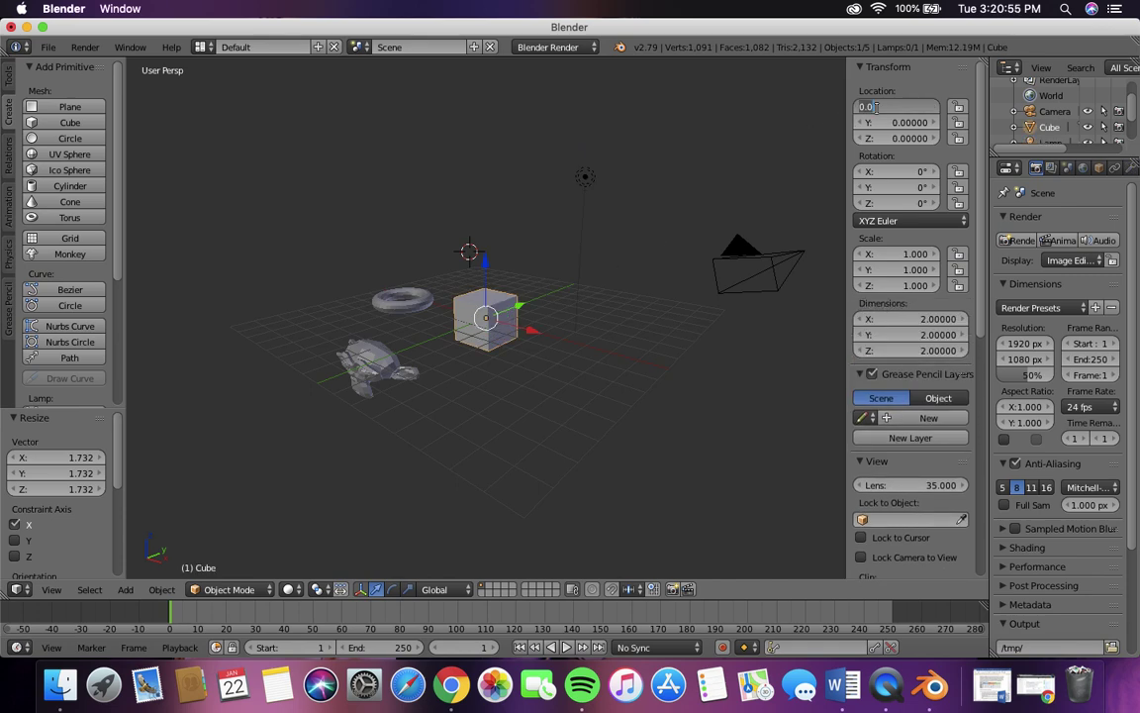
type("3")
key("Tab")
key("BackSpace")
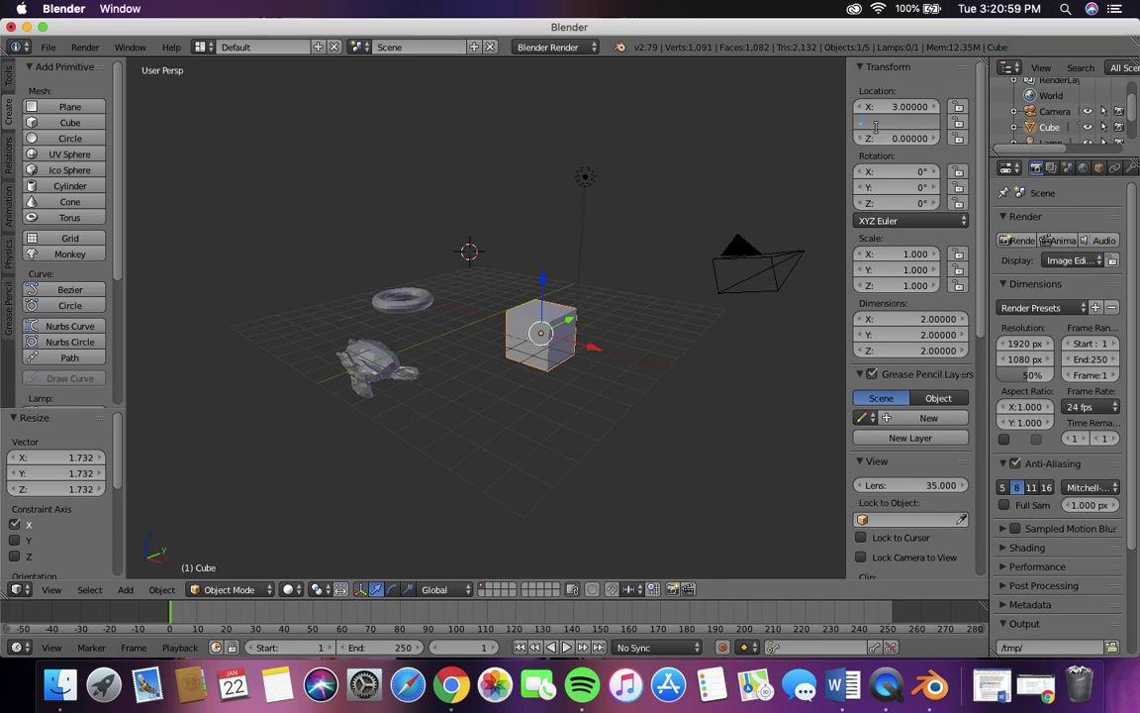
type("-10")
key("Tab")
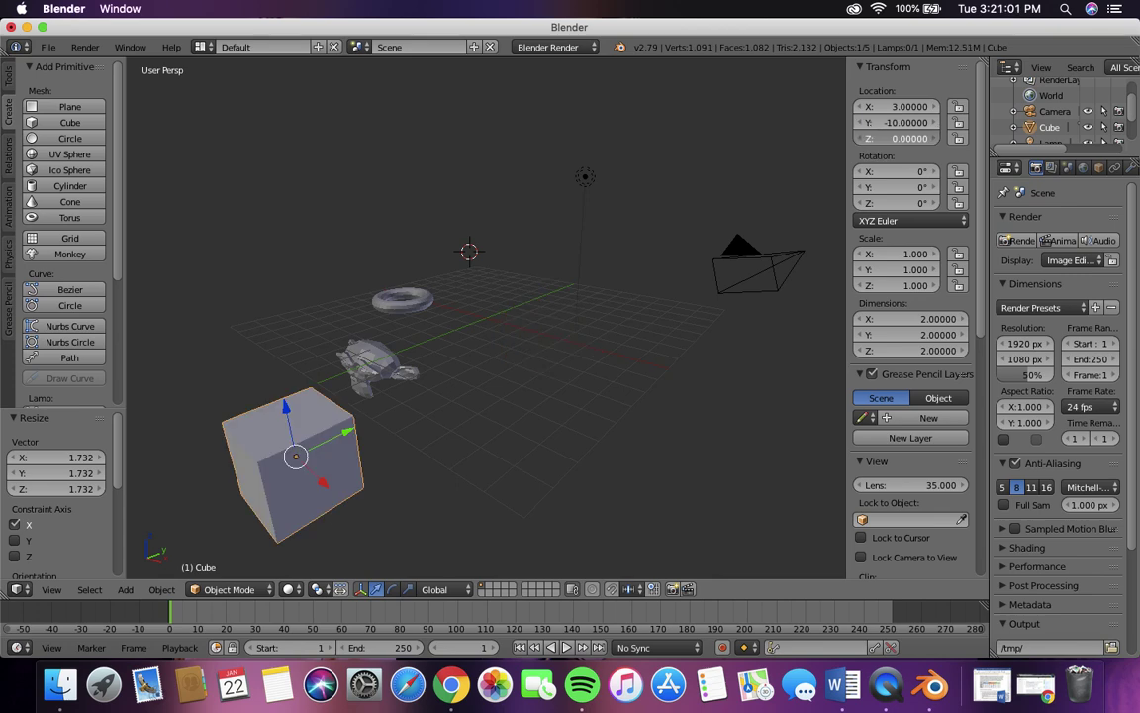
type("6")
key("Tab")
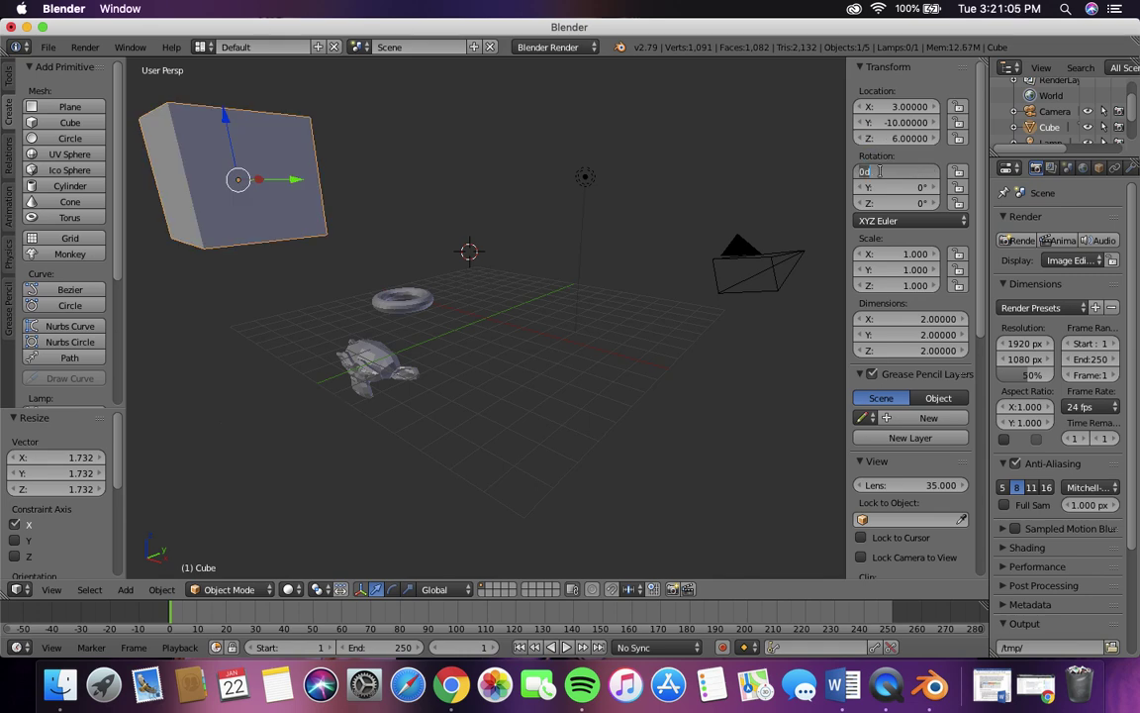
- Rotate the cube to 0°, -50°, 125° and set its X scale to 0.5
type("0")
key("Tab")
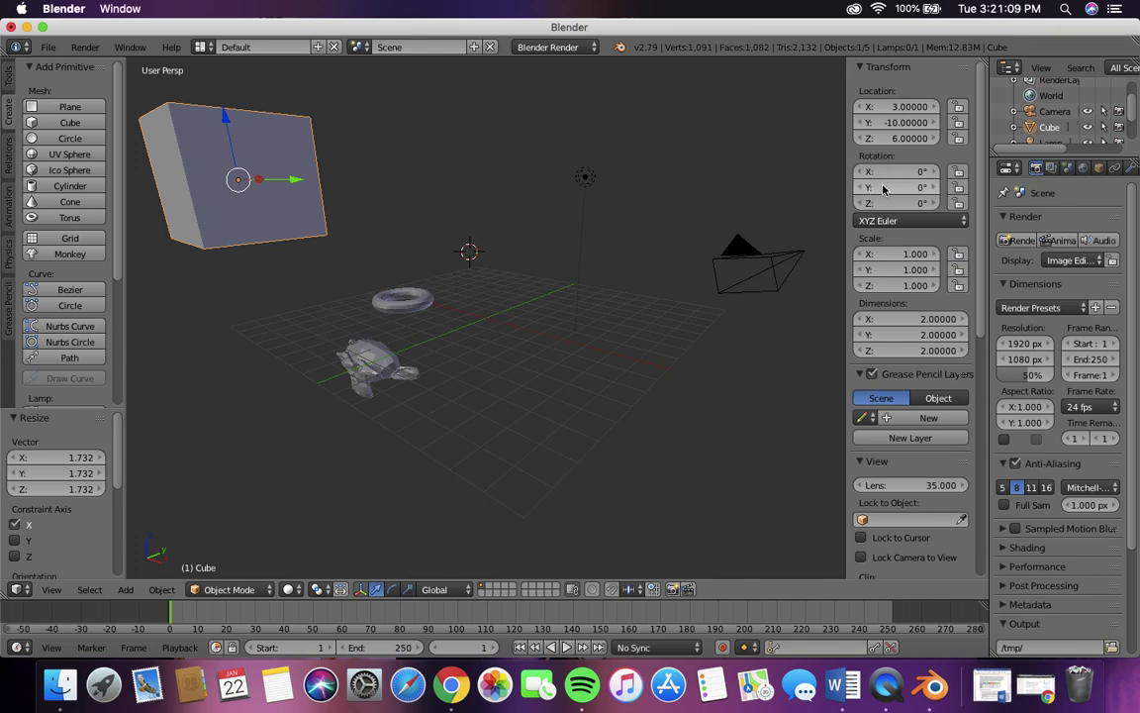
key("BackSpace")
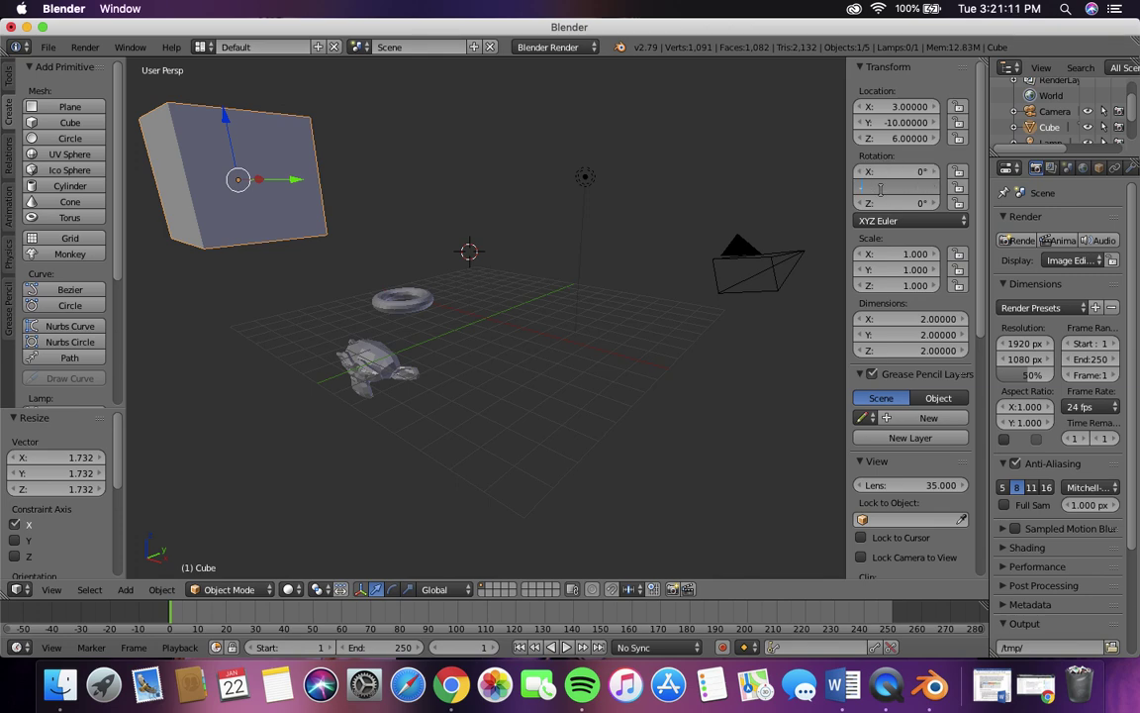
key("Tab")
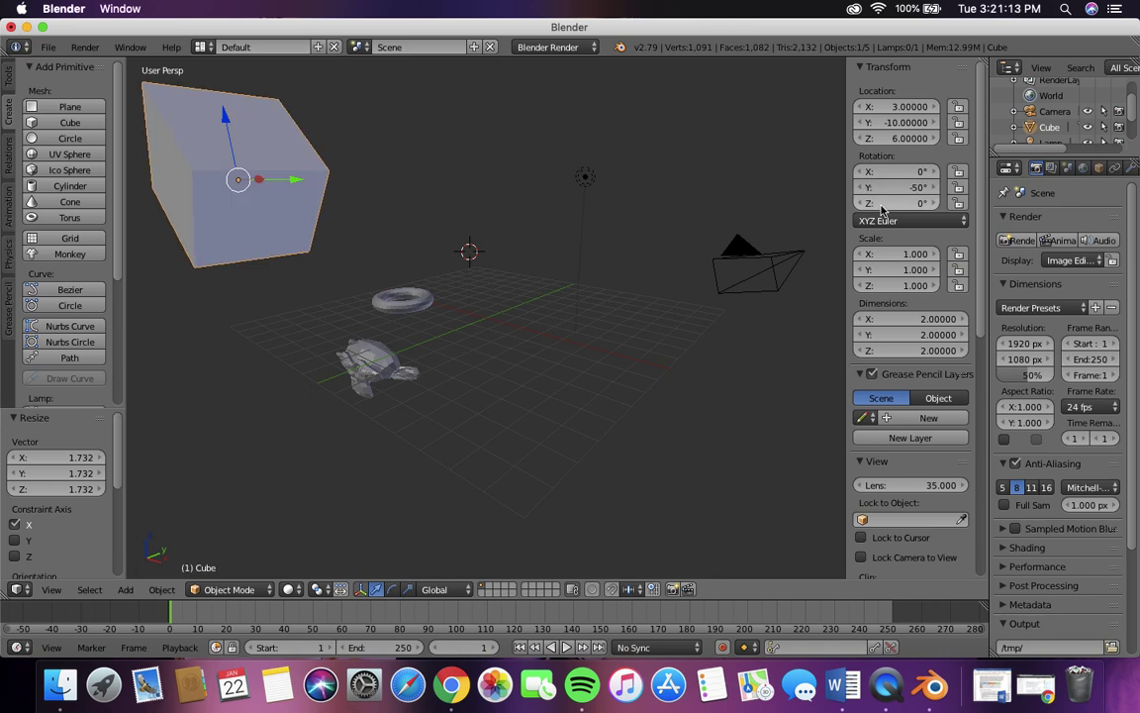
type("1")
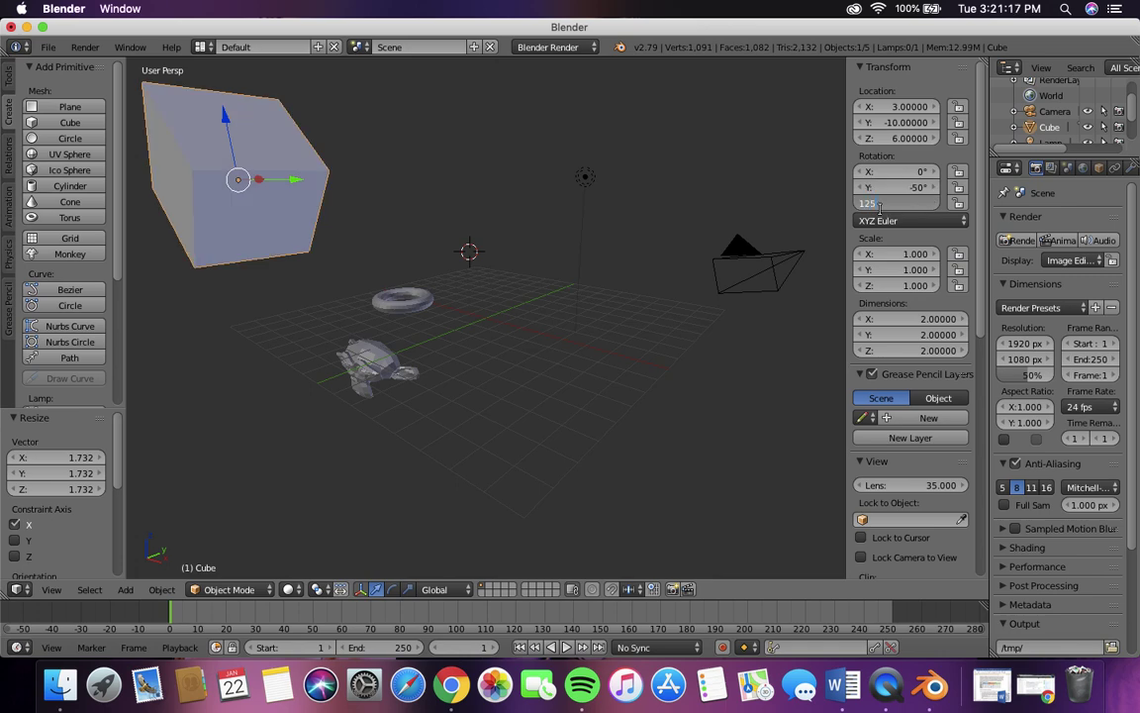
type("25")
key("Tab")
key("BackSpace")
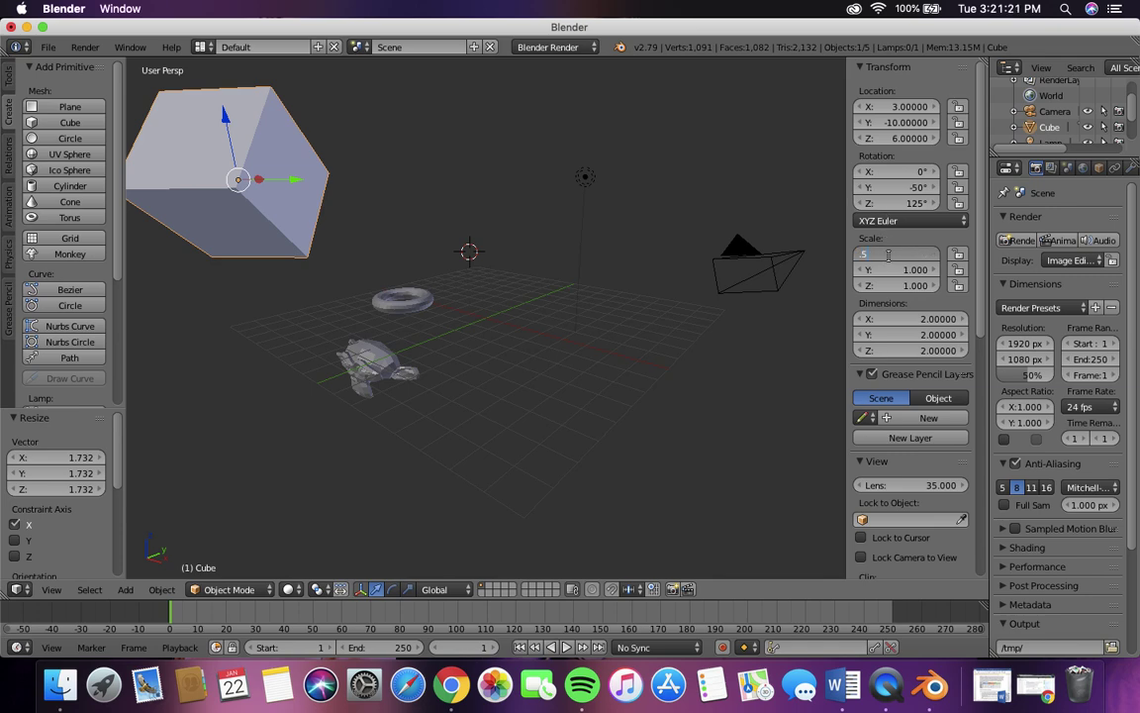
type(".5")
key("Return")
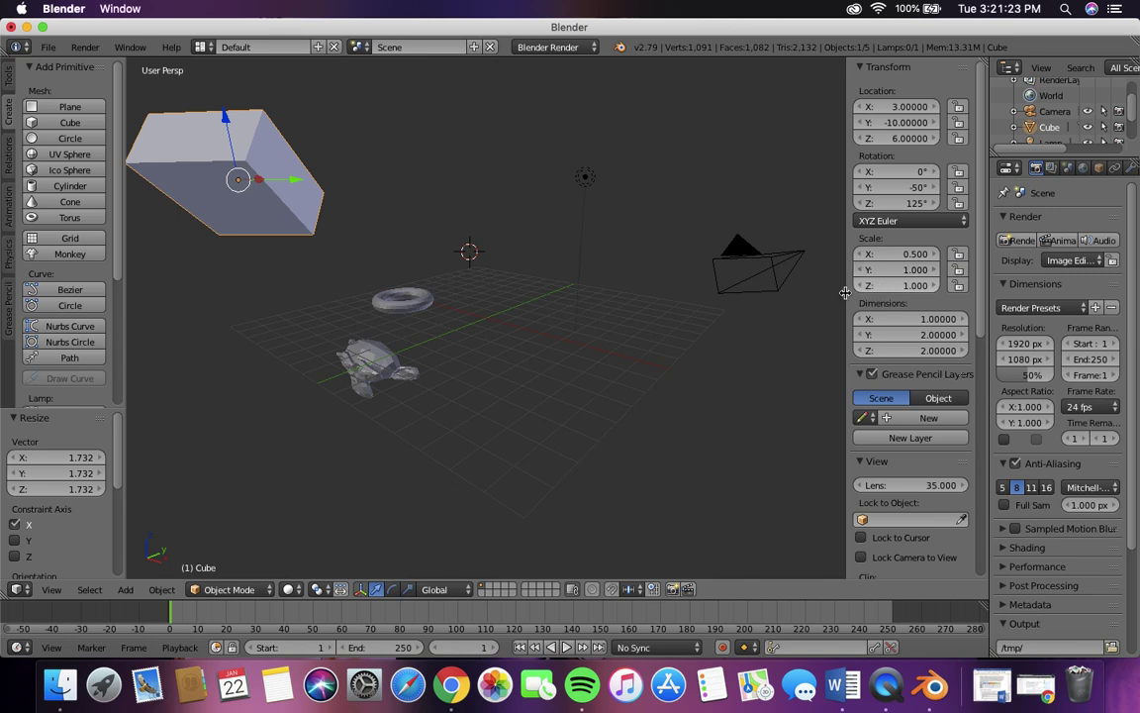
- Select the torus and place it at location 7, -9, 3
right_click(408, 301)
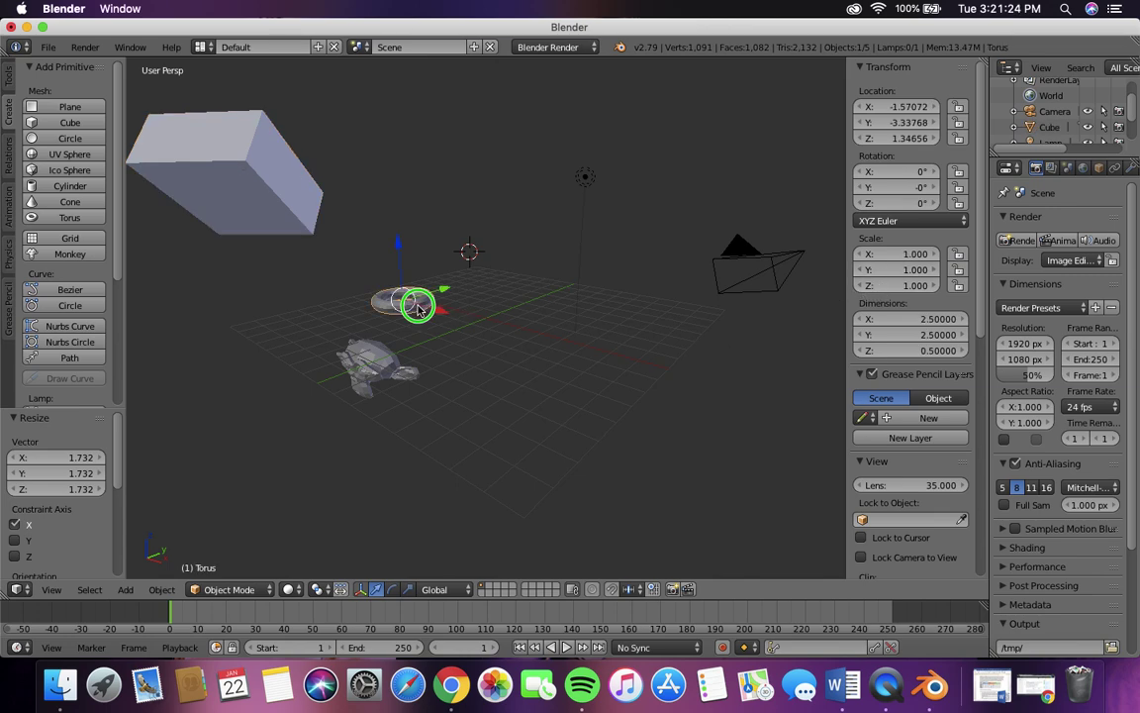
left_click(906, 107)
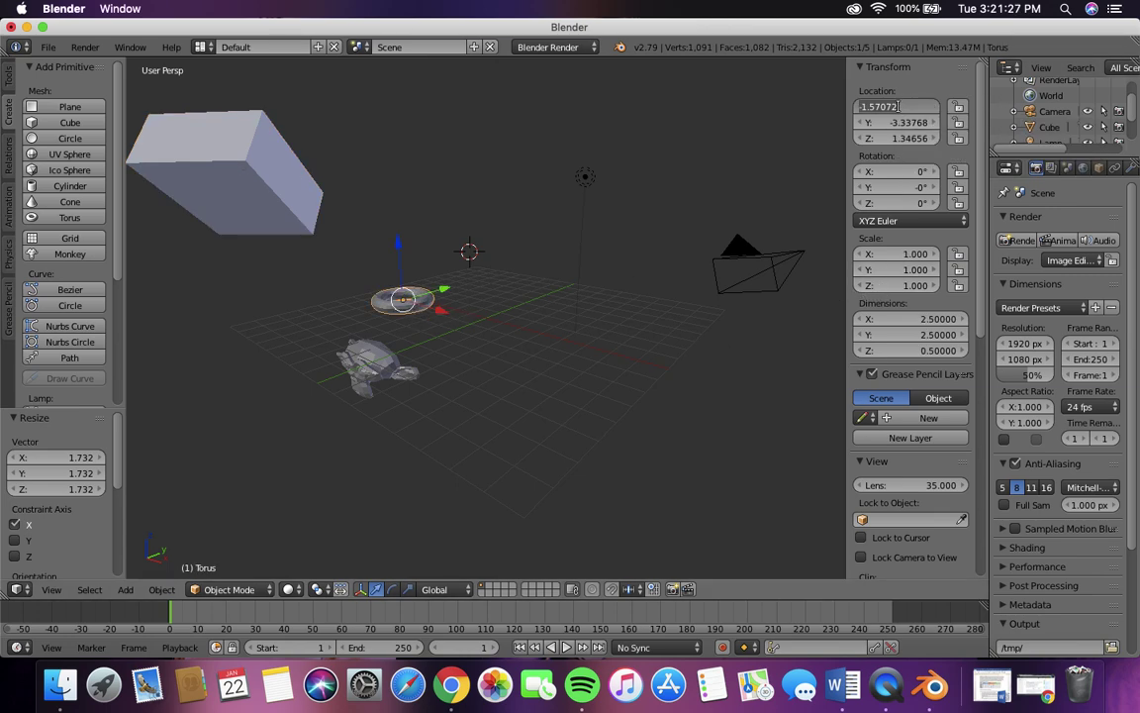
type("7")
key("Return")
left_click(899, 122)
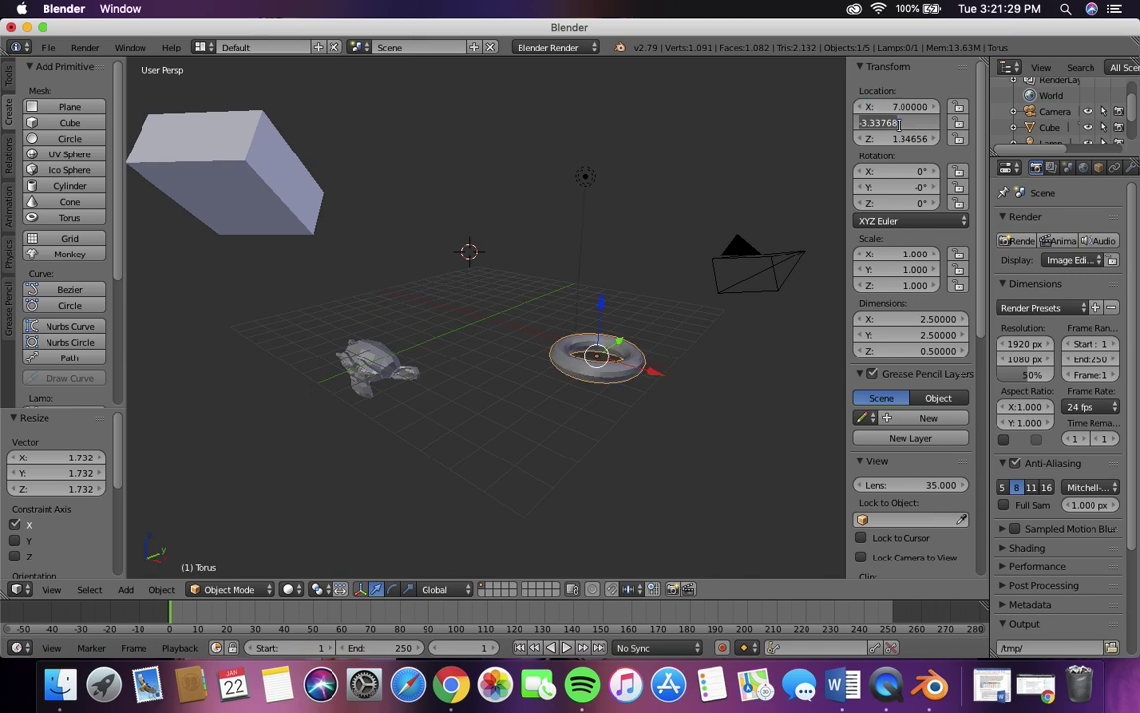
type("-9")
left_click(894, 139)
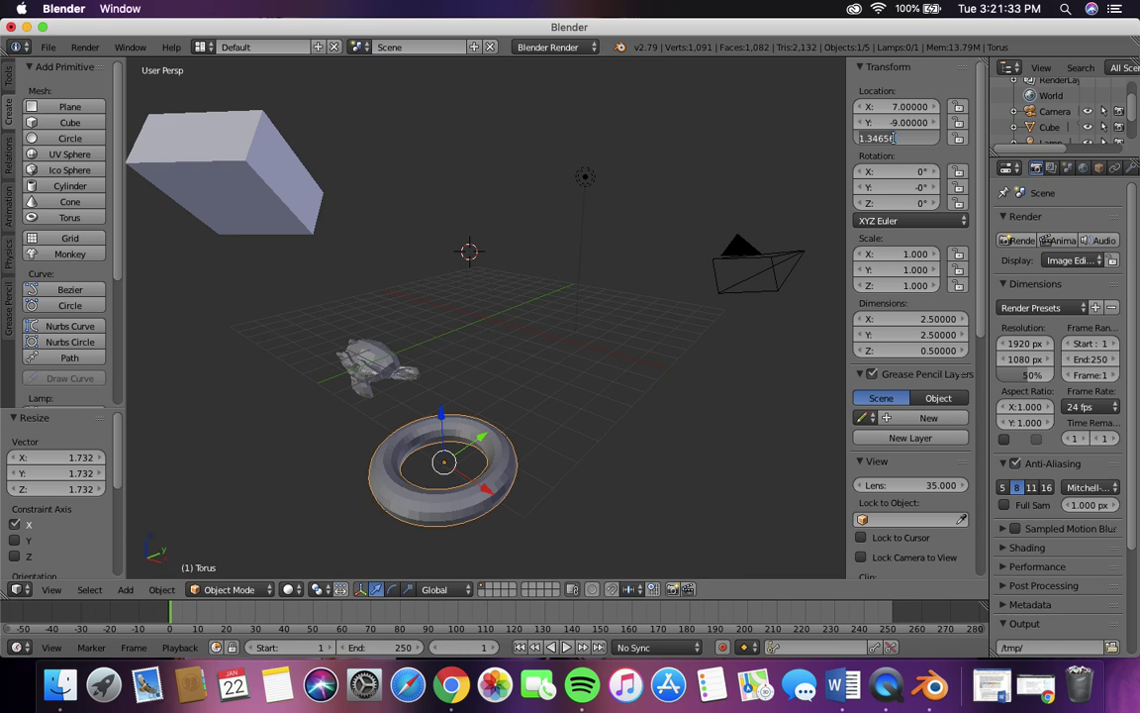
type("3")
key("Return")
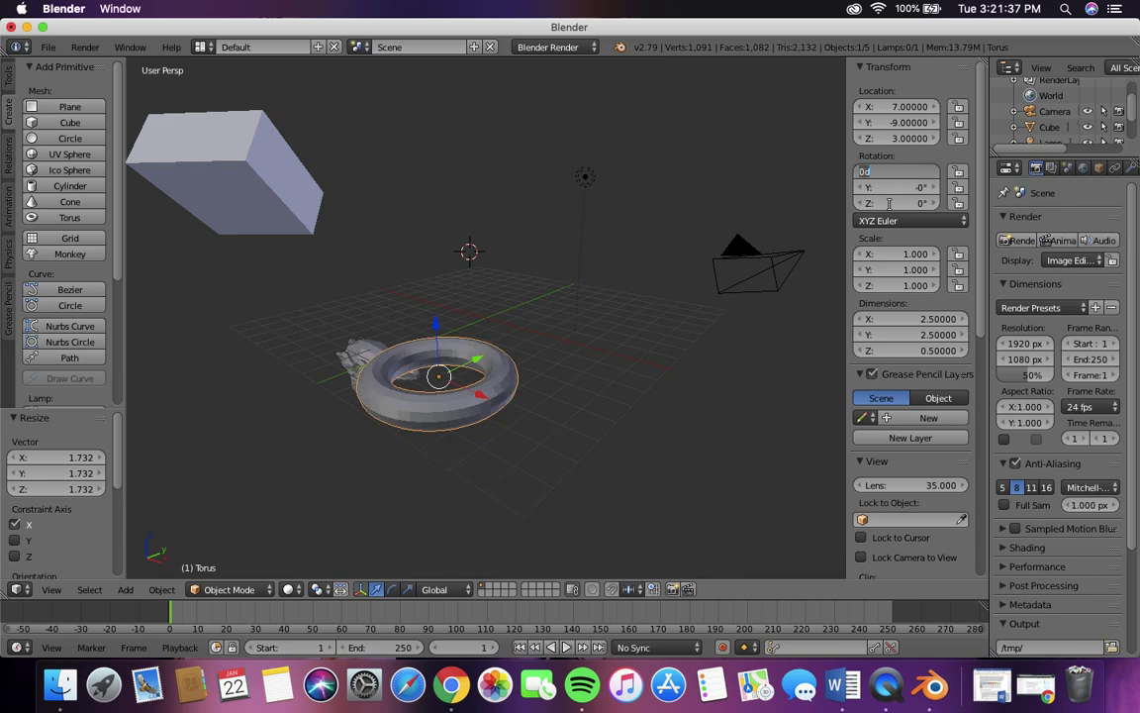
- Tilt the torus 80° on Y, keeping X rotation at 0
key("Return")
left_click(892, 189)
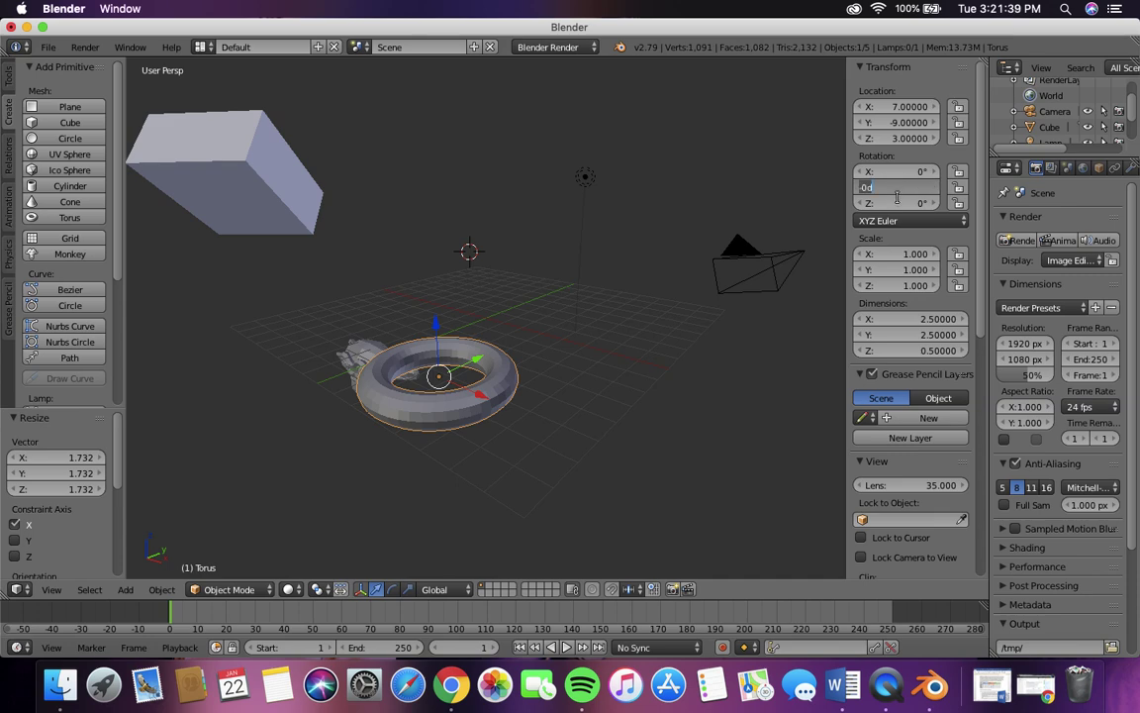
type("80")
key("Return")
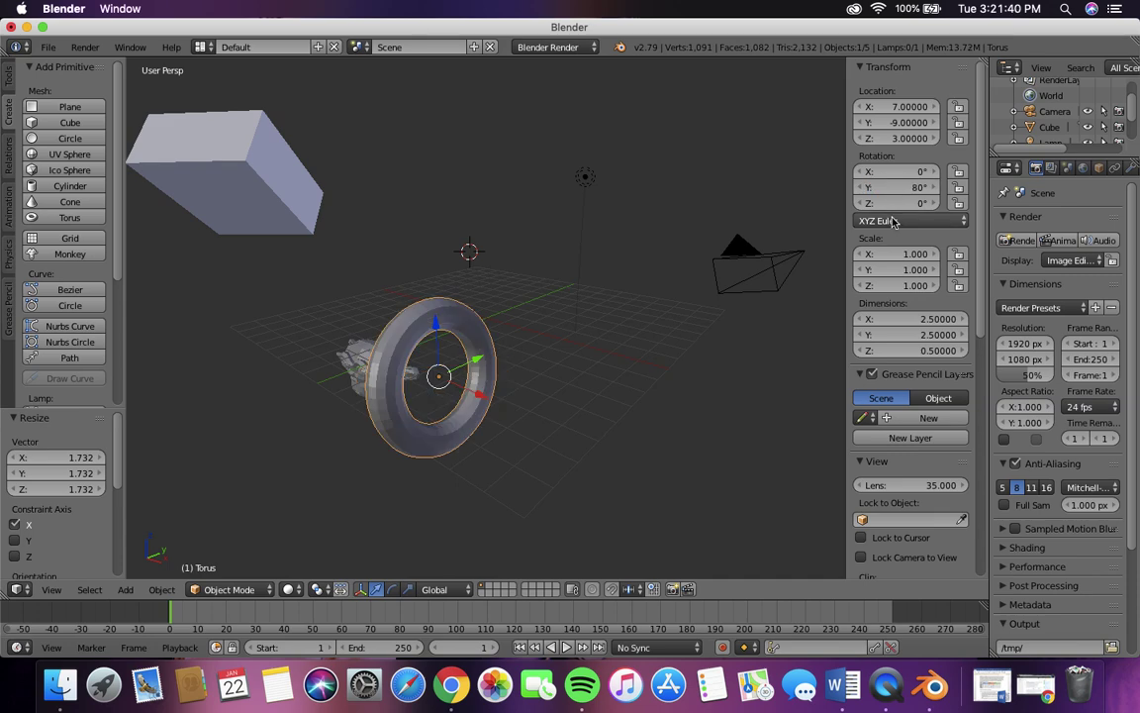
- Scale the torus to 3 on Y and 0.8 on Z
left_click(888, 270)
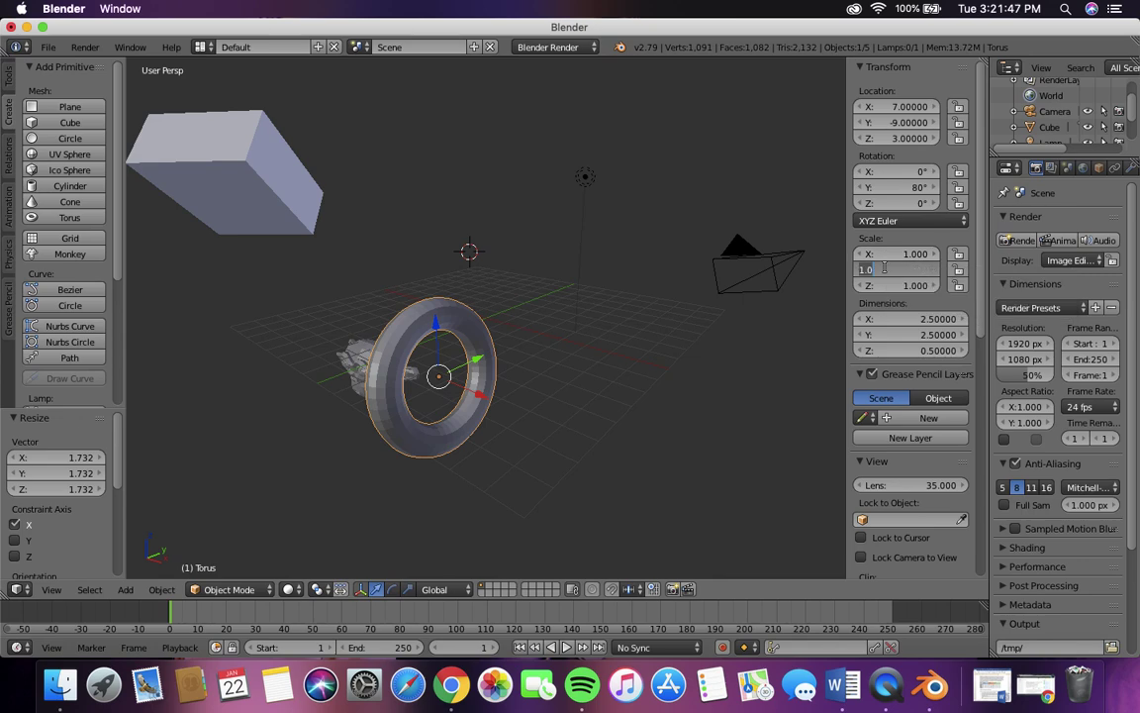
type("3")
key("Return")
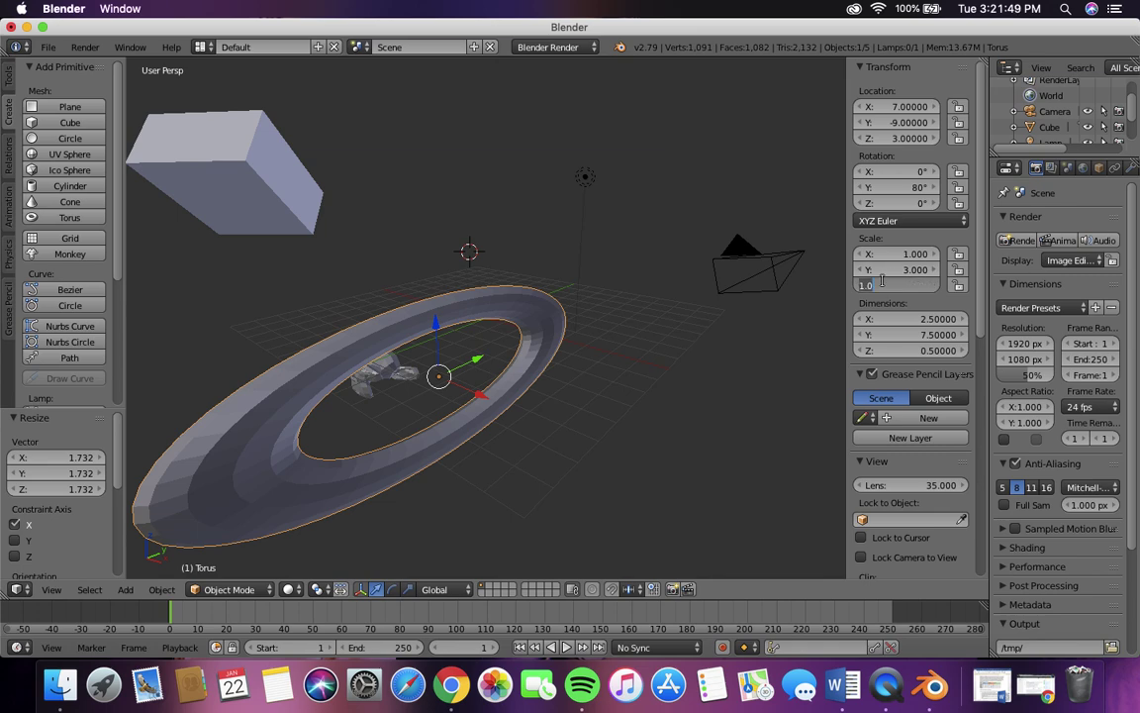
left_click(882, 284)
key("BackSpace")
type(".8")
key("Return")
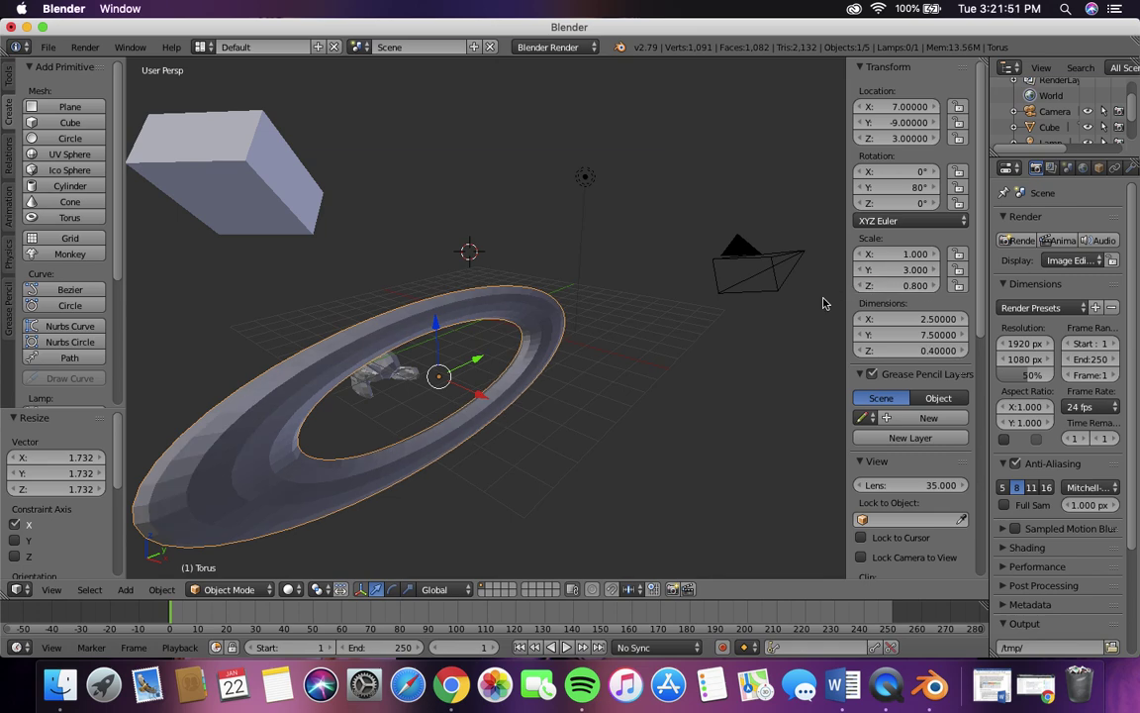
middle_click_drag(596, 331, 689, 338)
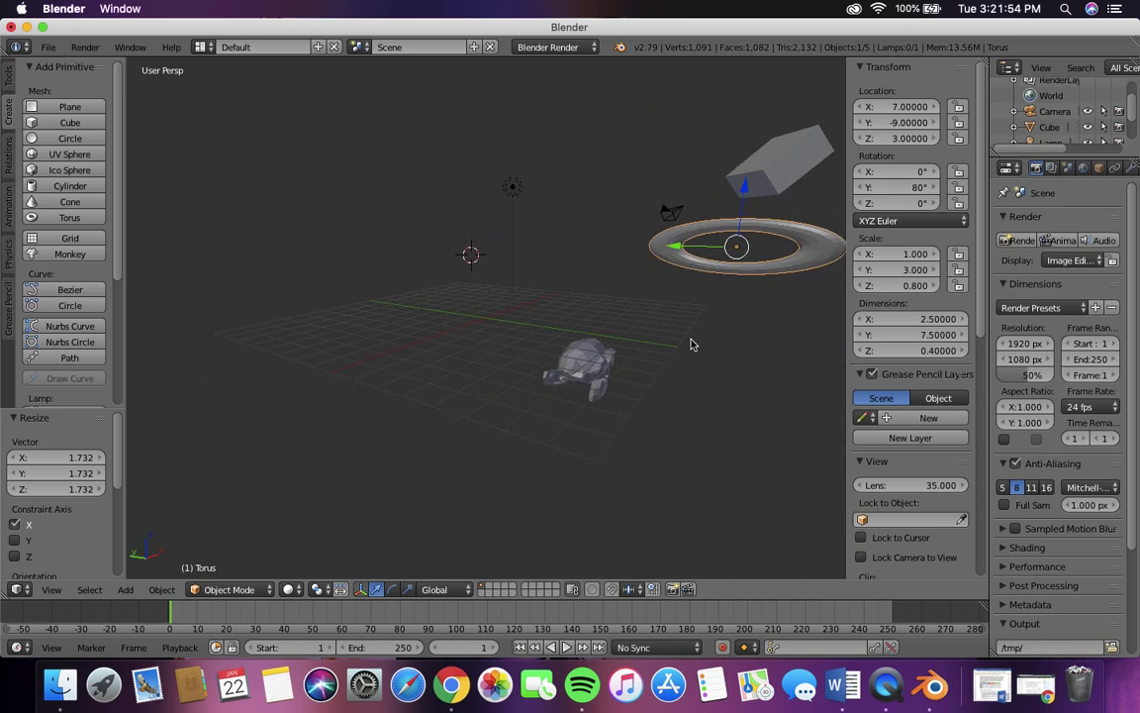
right_click(592, 366)
- Place the monkey at location X 1, Y 0.5, Z 2 using the N-panel fields
left_click_drag(592, 366, 569, 307)
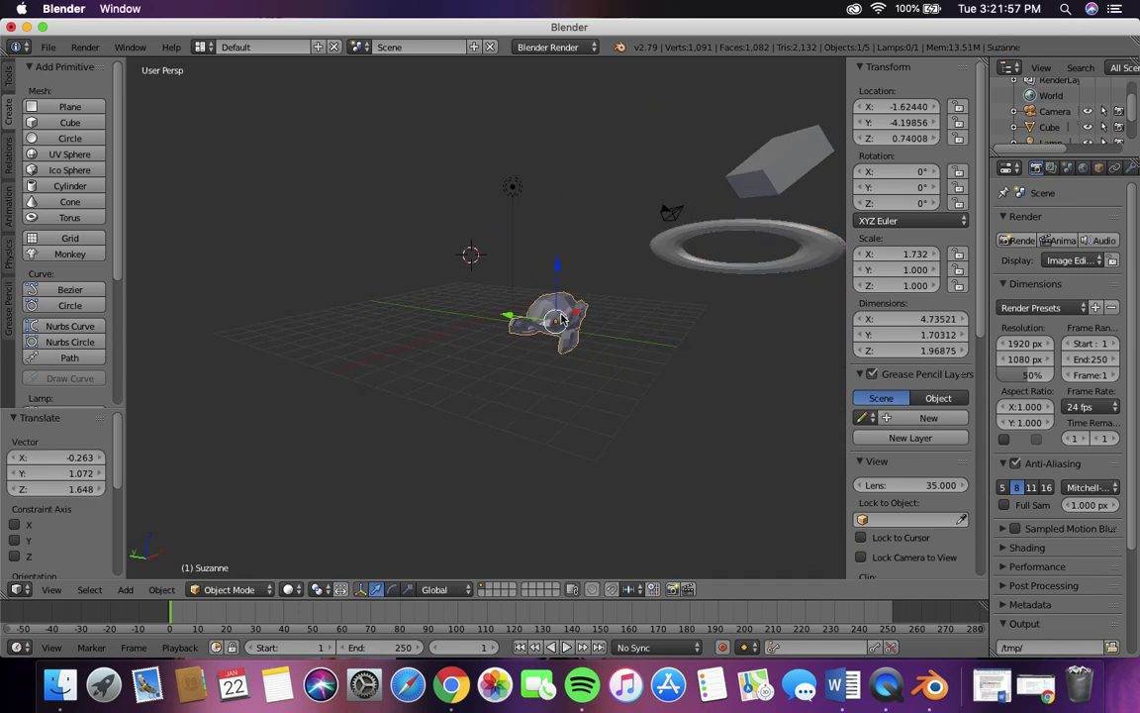
left_click(879, 106)
type("1")
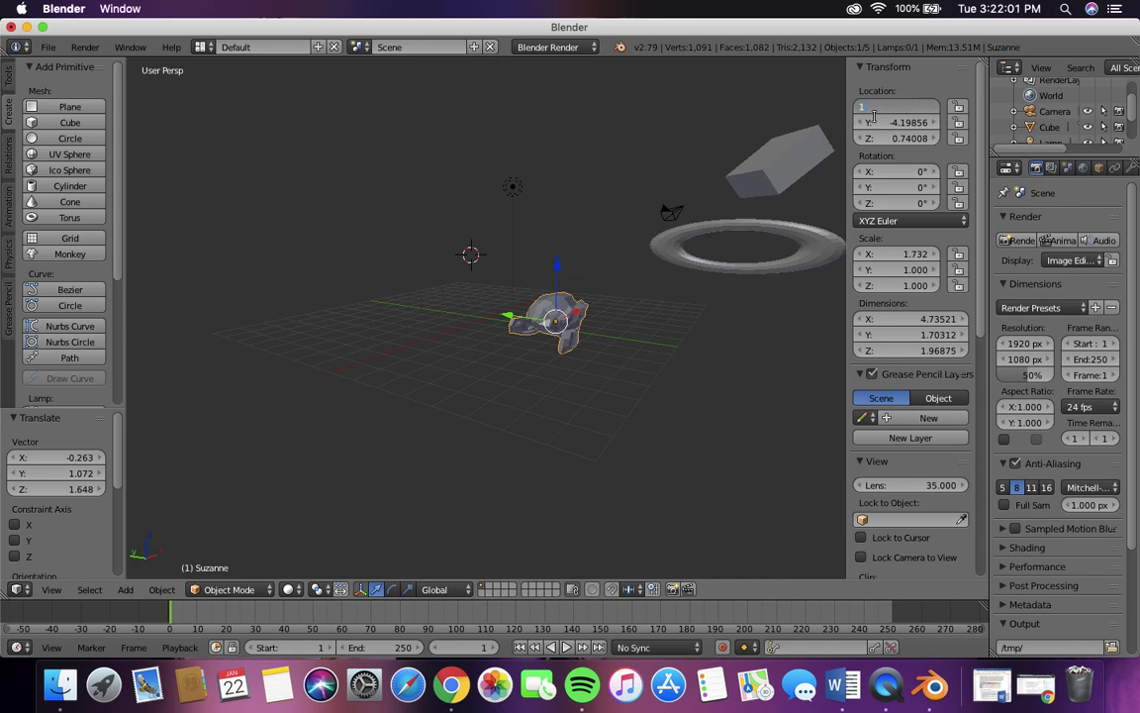
key("Return")
left_click(876, 121)
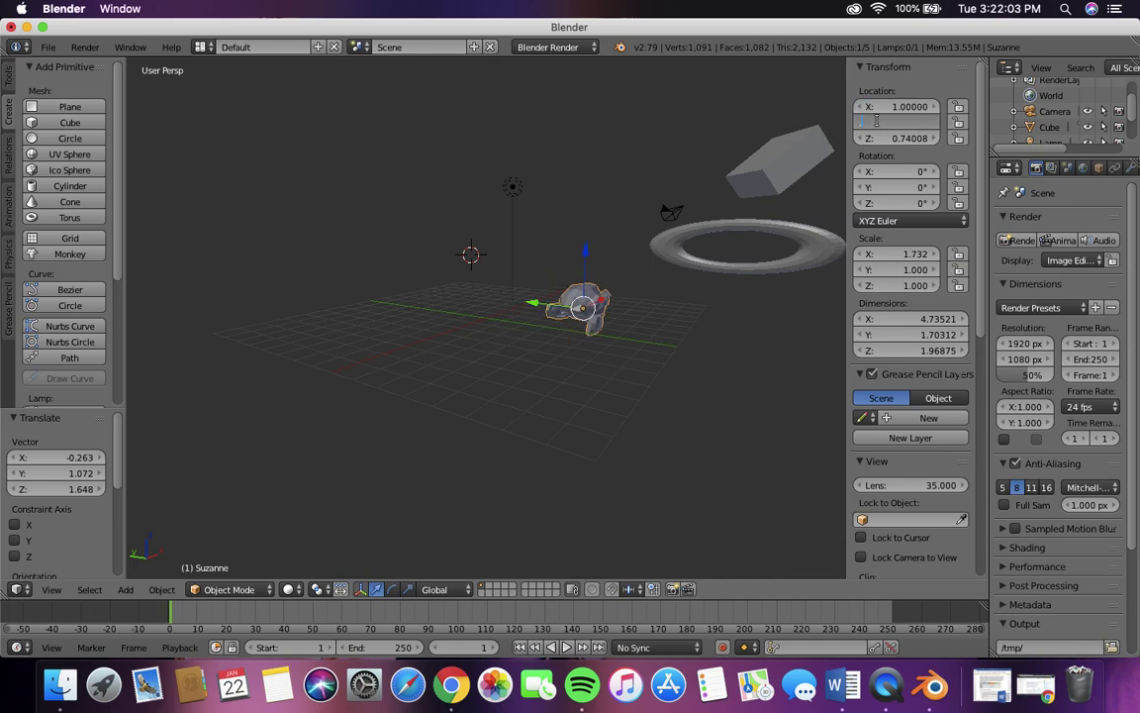
type(".5")
key("Return")
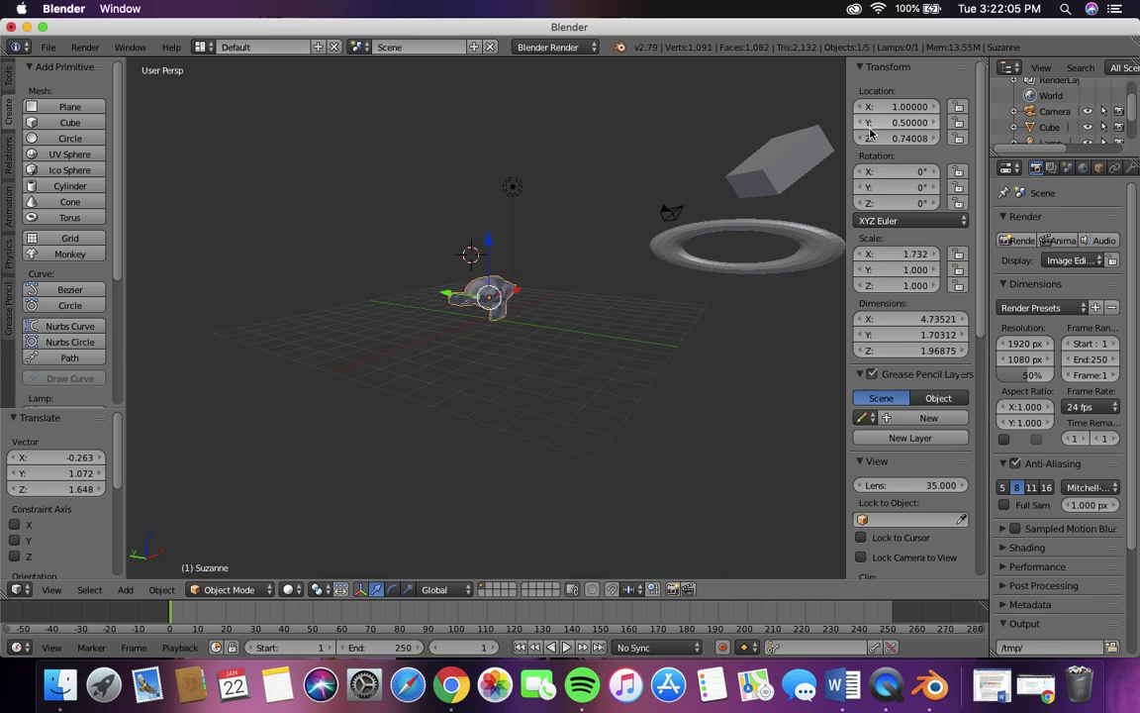
left_click(877, 138)
type("2")
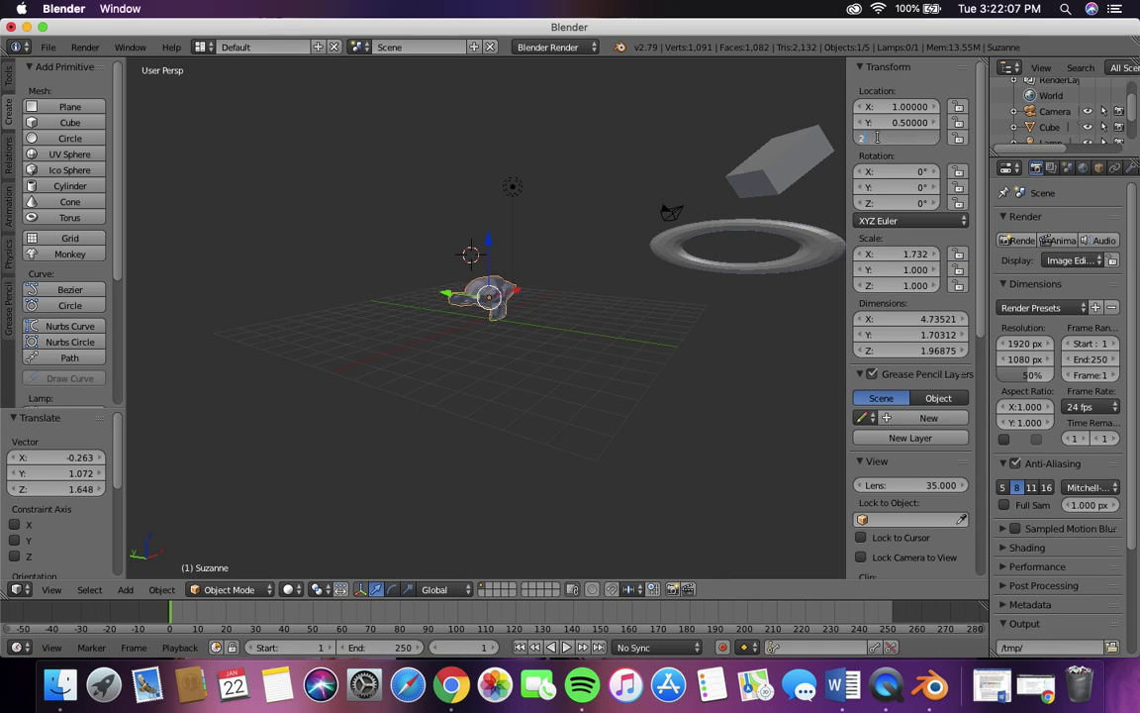
key("Return")
- Give the monkey rotations of 10° on X, 15° on Y and 20° on Z
left_click(876, 172)
type("1")
key("Return")
left_click(880, 187)
type("15")
key("Return")
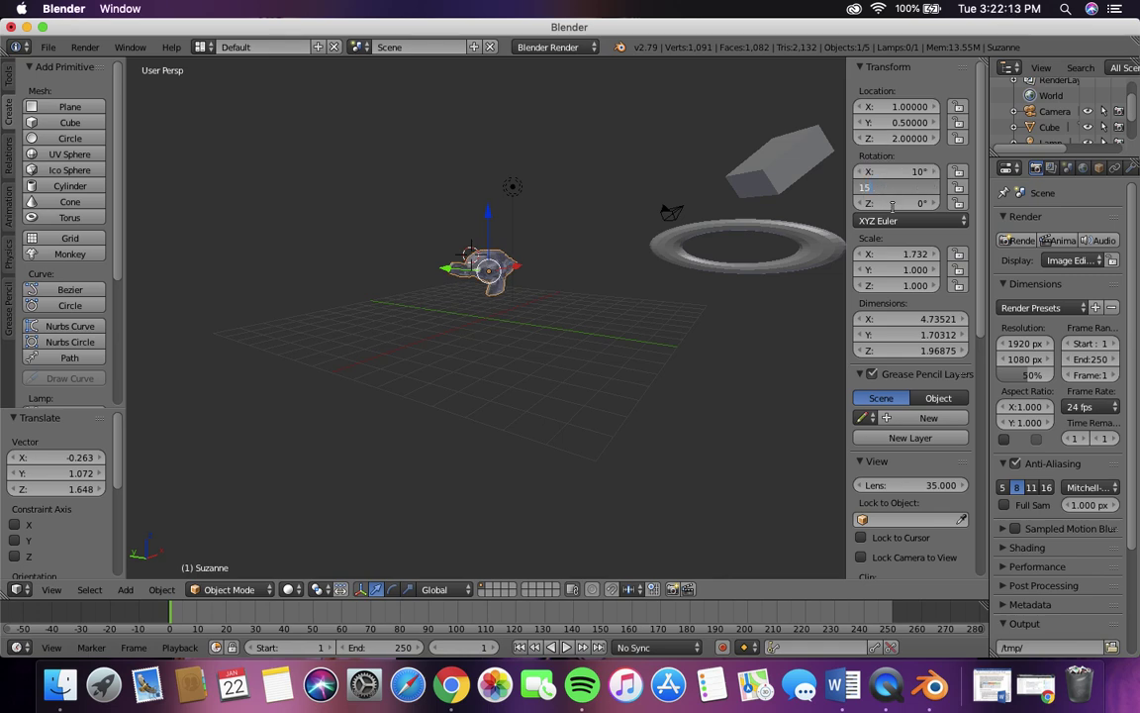
left_click(888, 203)
type("2")
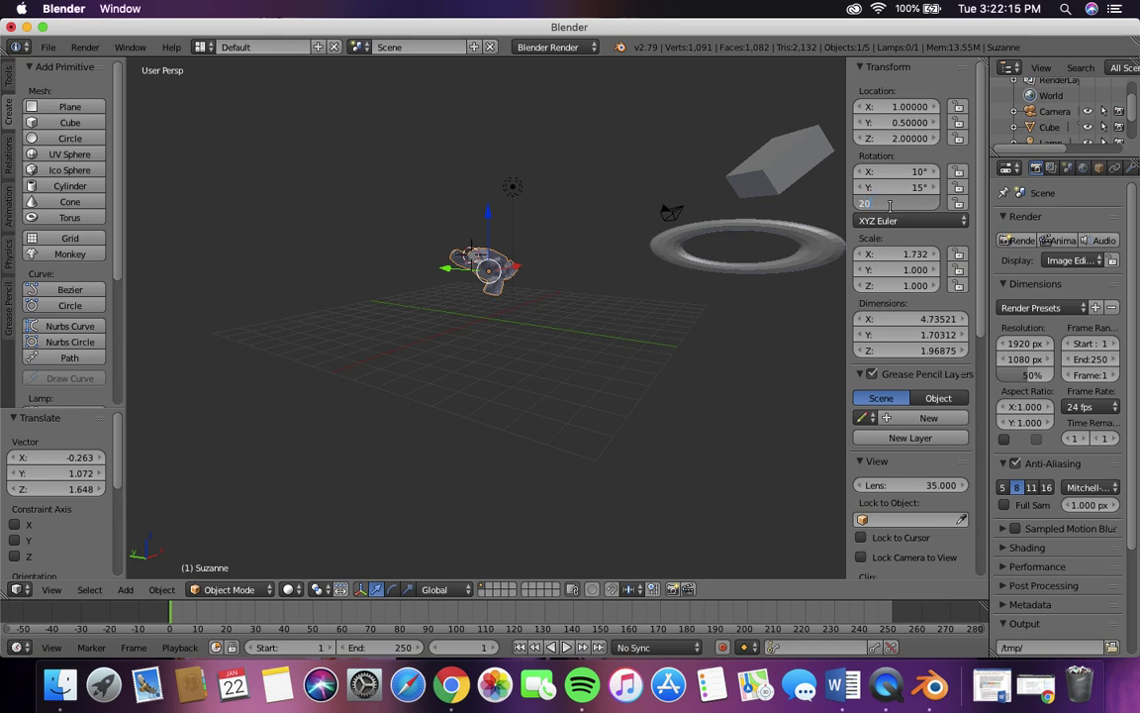
type("0")
key("Return")
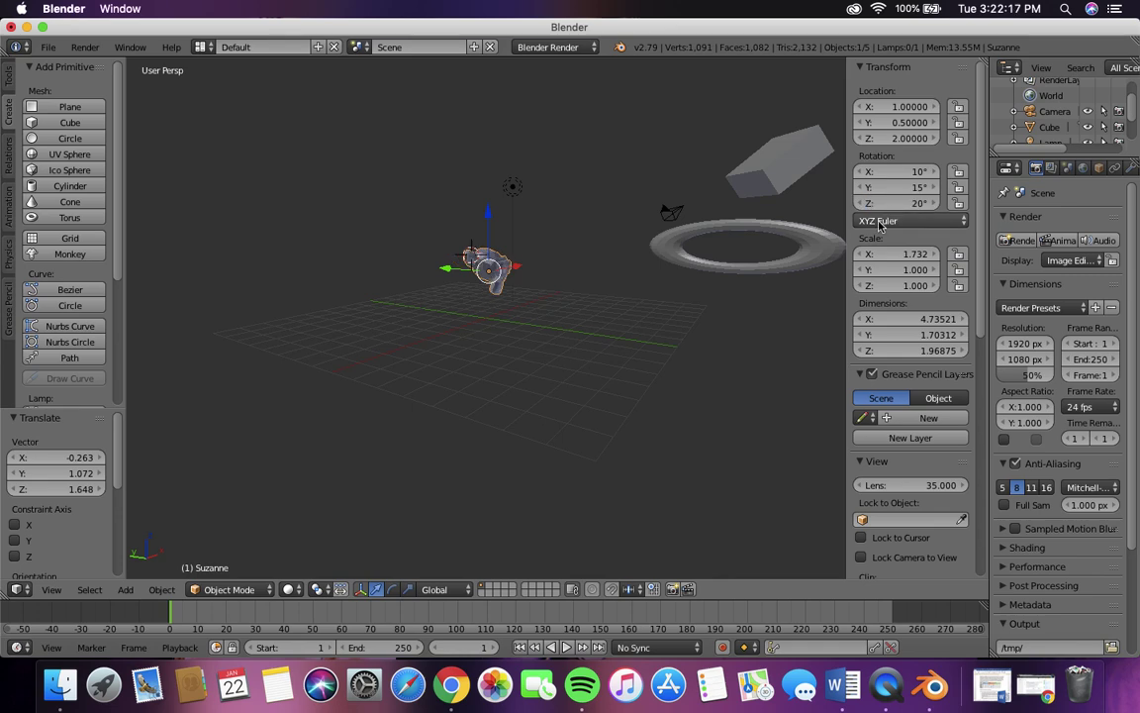
middle_click_drag(634, 308, 719, 343)
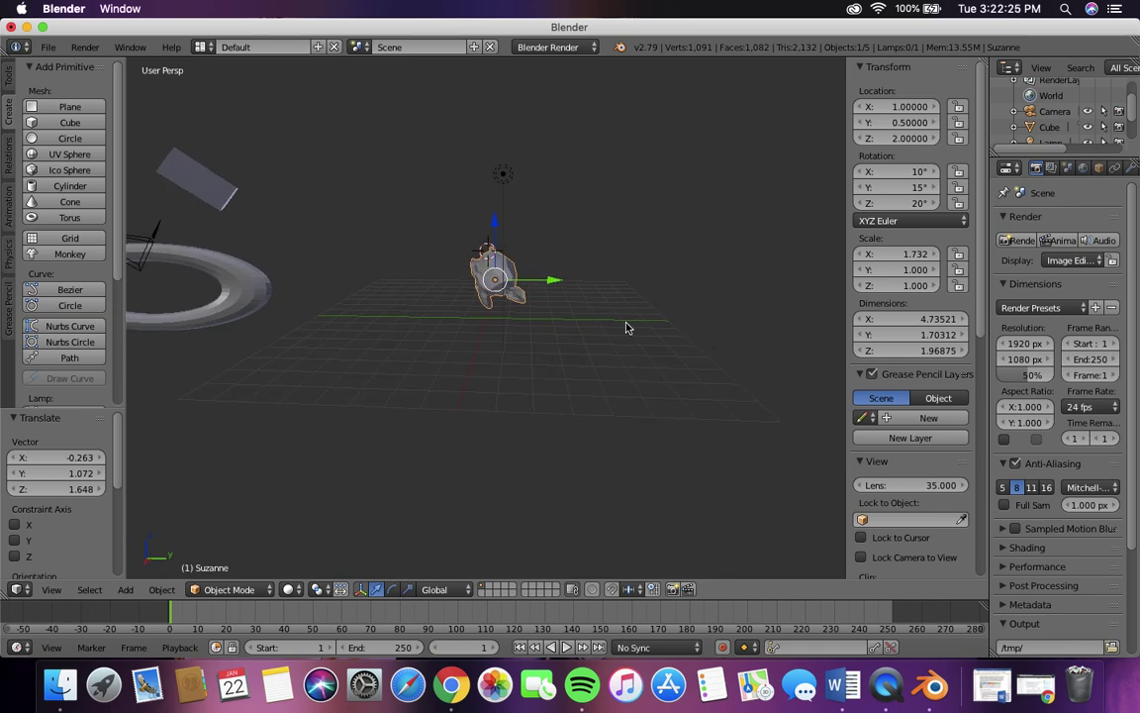